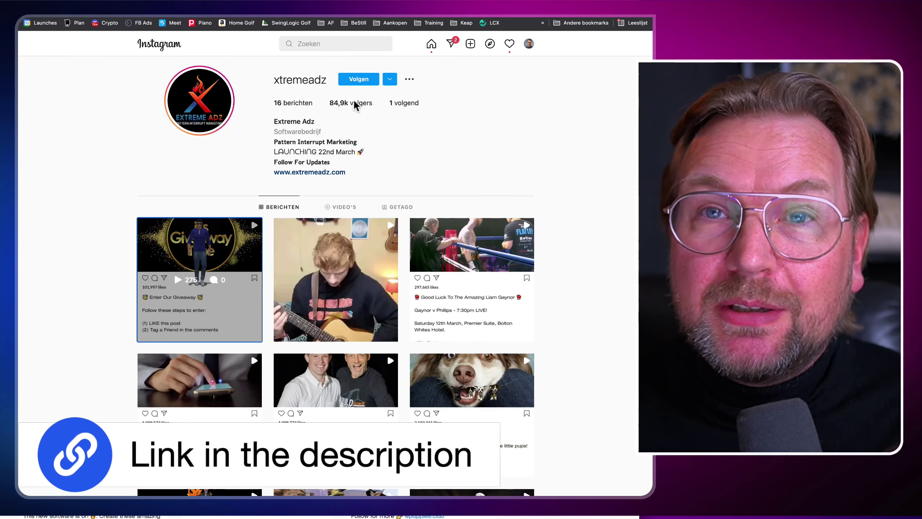
Step: Scroll the Instagram grid and watch the Giveaway example post
{"action": "scroll", "coordinate": [600, 188], "scroll_direction": "down", "scroll_amount": 2}
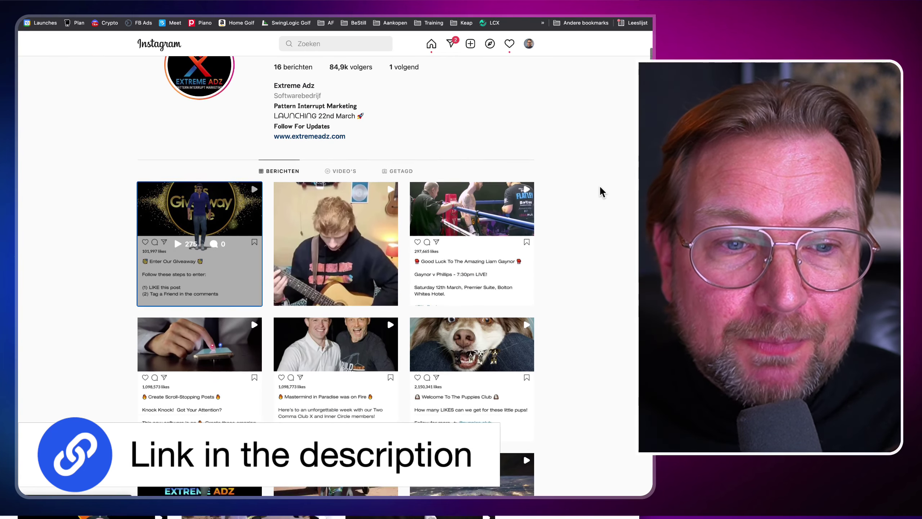
{"action": "scroll", "coordinate": [600, 188], "scroll_direction": "down", "scroll_amount": 5}
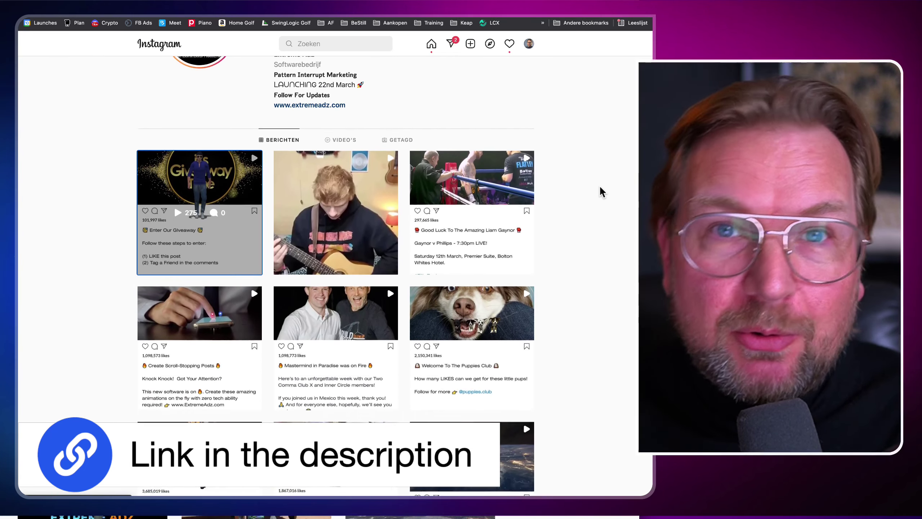
{"action": "scroll", "coordinate": [600, 188], "scroll_direction": "down", "scroll_amount": 1}
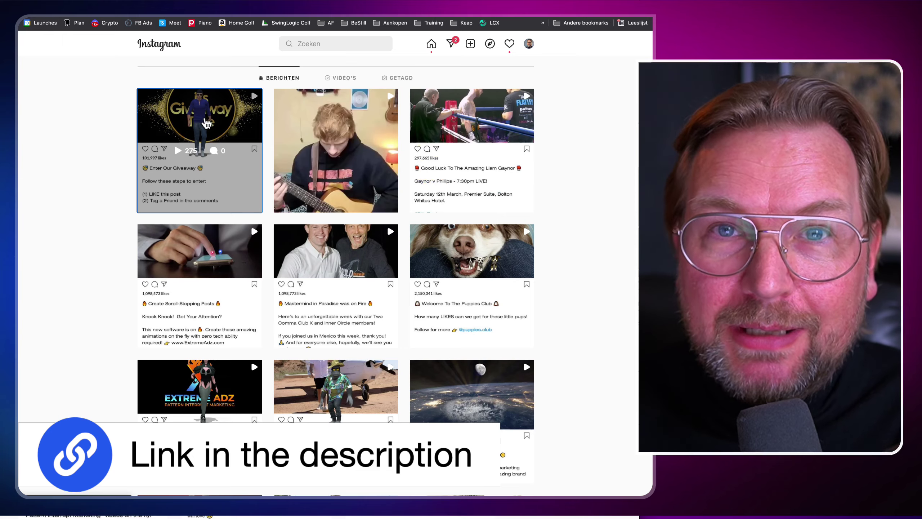
{"action": "left_click", "coordinate": [206, 123]}
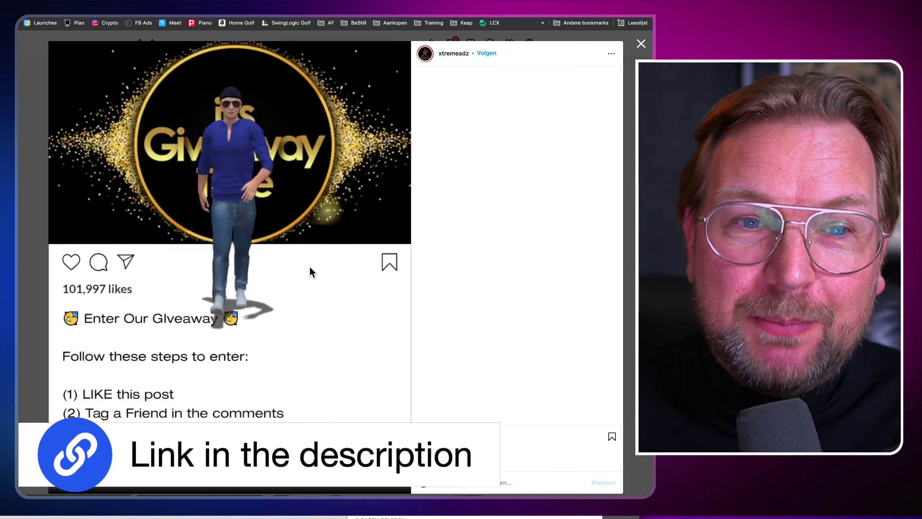
{"action": "left_click", "coordinate": [640, 43]}
Step: Watch the Create Scroll-Stopping Posts example post and return to the grid
{"action": "scroll", "coordinate": [220, 152], "scroll_direction": "down", "scroll_amount": 3}
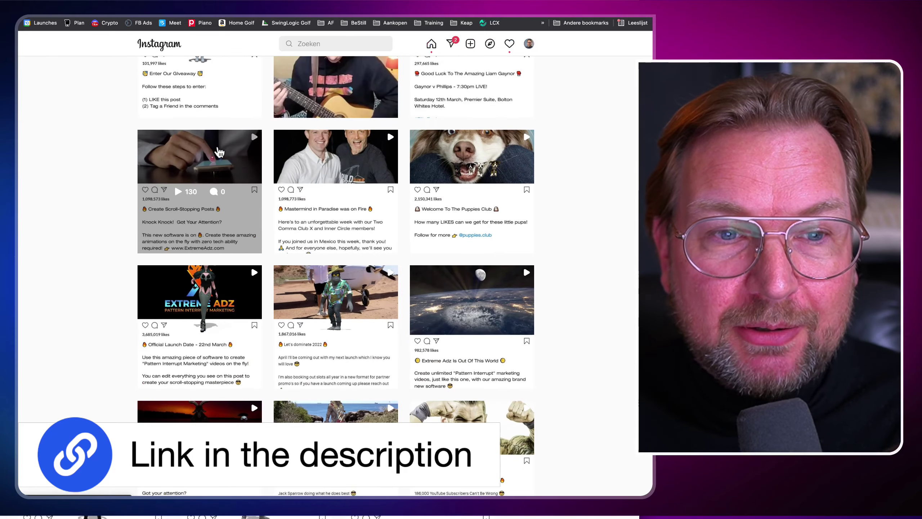
{"action": "left_click", "coordinate": [219, 152]}
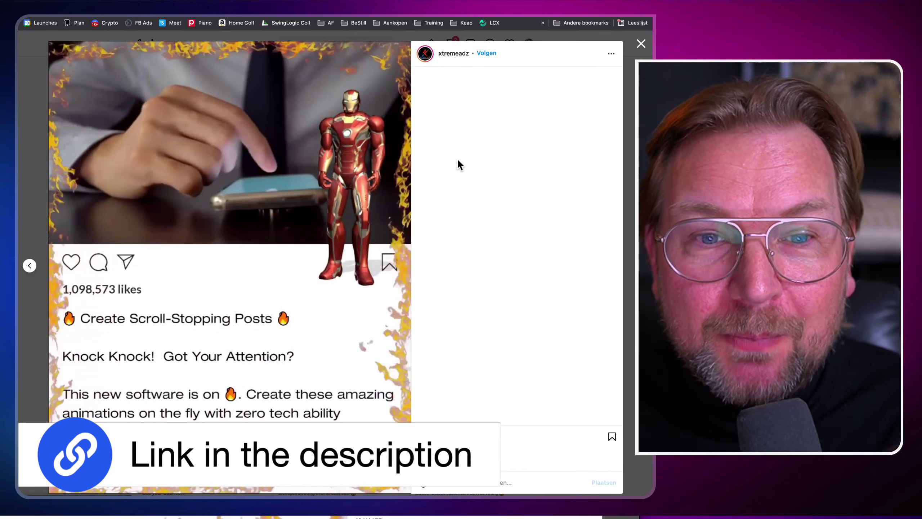
{"action": "key", "text": "Right"}
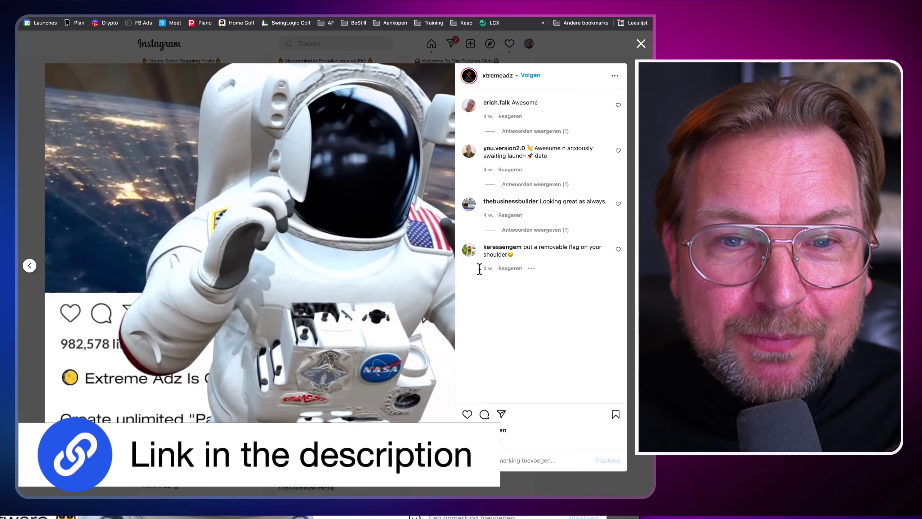
{"action": "left_click", "coordinate": [640, 43]}
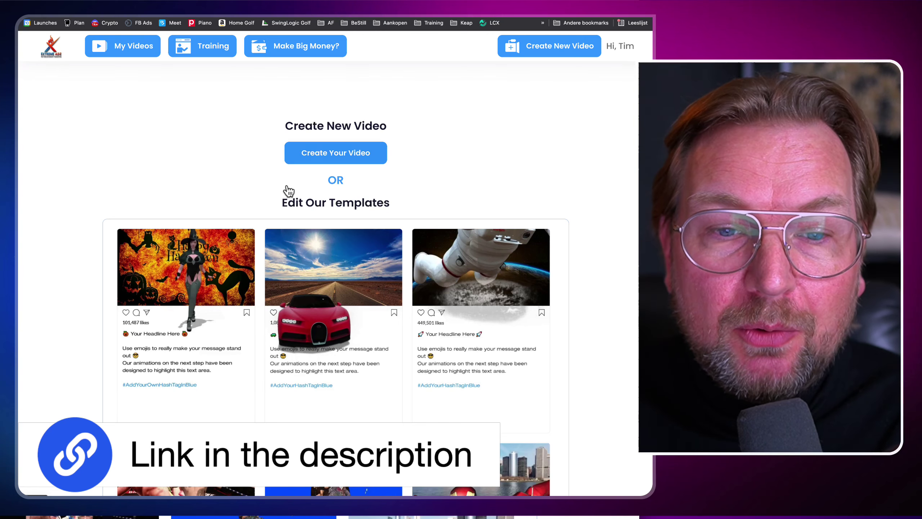
Step: Browse the Edit Our Templates gallery, then begin a fresh video at Add Media
{"action": "scroll", "coordinate": [233, 210], "scroll_direction": "down", "scroll_amount": 4}
{"action": "scroll", "coordinate": [301, 197], "scroll_direction": "down", "scroll_amount": 7}
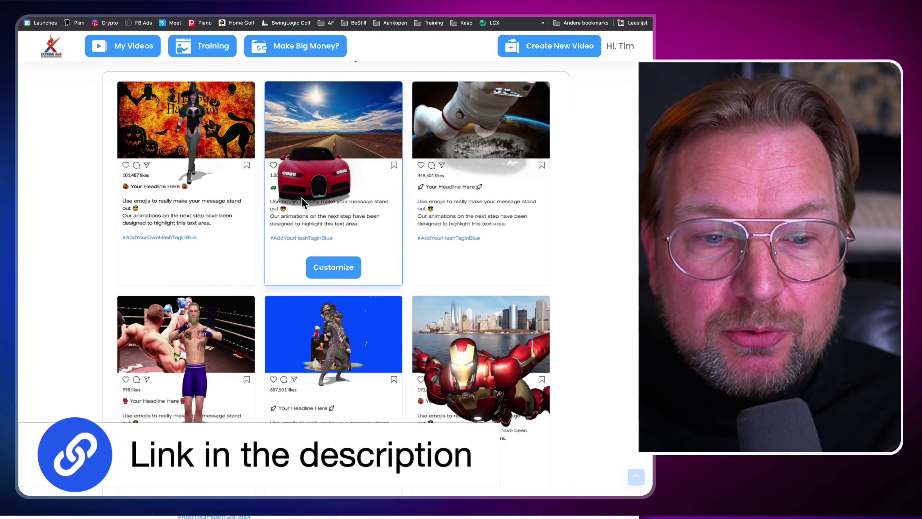
{"action": "scroll", "coordinate": [301, 197], "scroll_direction": "down", "scroll_amount": 9}
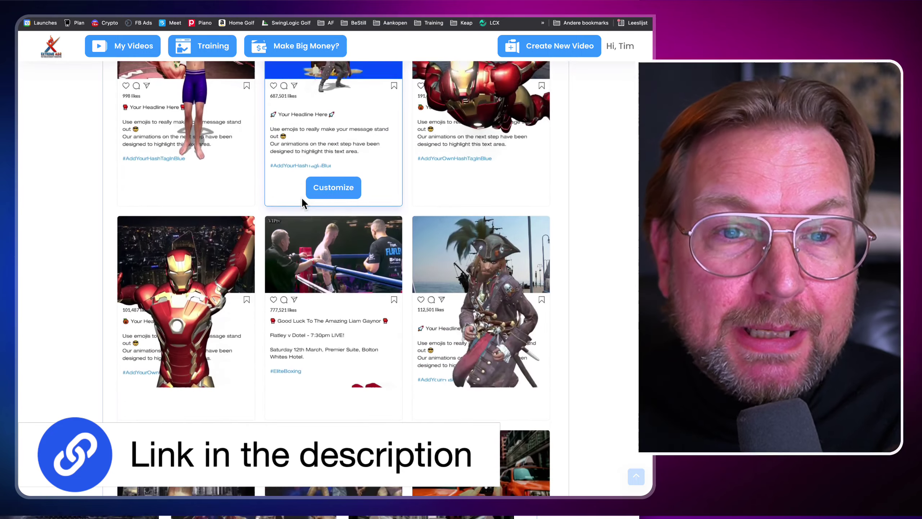
{"action": "scroll", "coordinate": [302, 199], "scroll_direction": "down", "scroll_amount": 6}
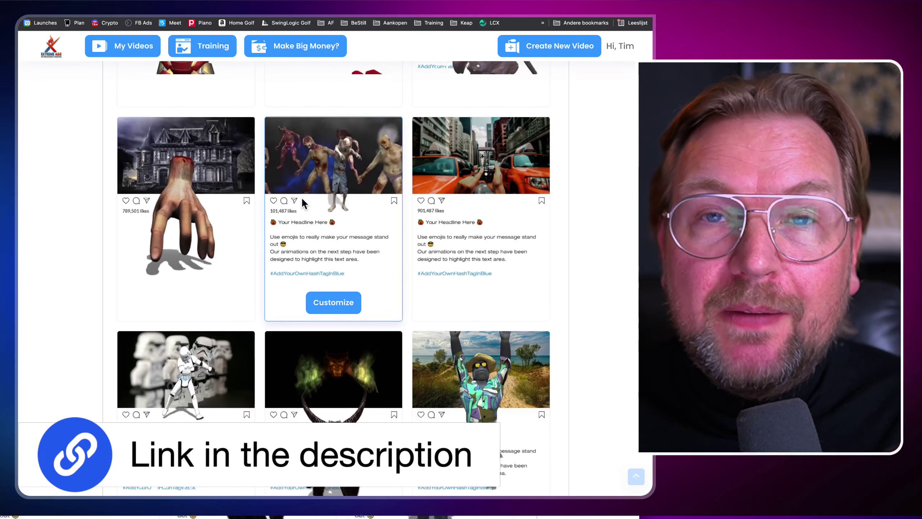
{"action": "scroll", "coordinate": [323, 305], "scroll_direction": "down", "scroll_amount": 4}
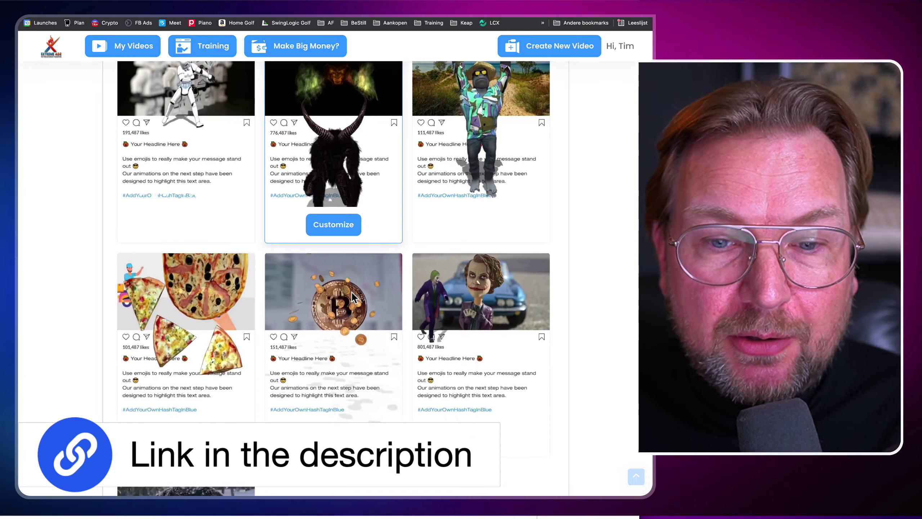
{"action": "left_click", "coordinate": [333, 225]}
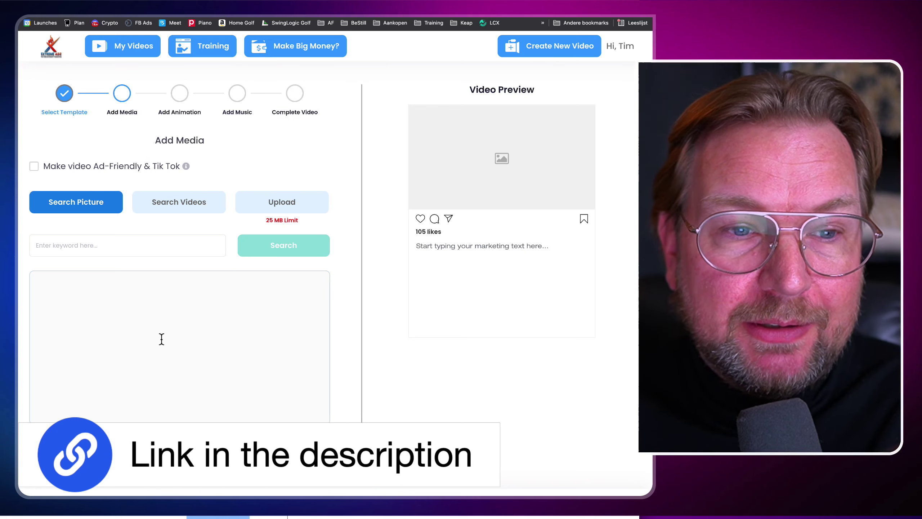
Step: Search stock videos for 'Road' and use the straight open-road clip as background
{"action": "left_click", "coordinate": [191, 208]}
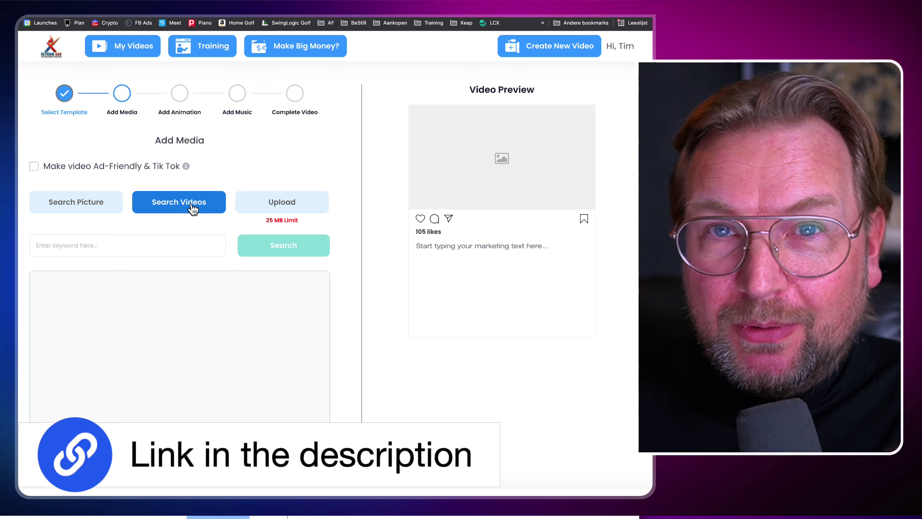
{"action": "left_click", "coordinate": [136, 249]}
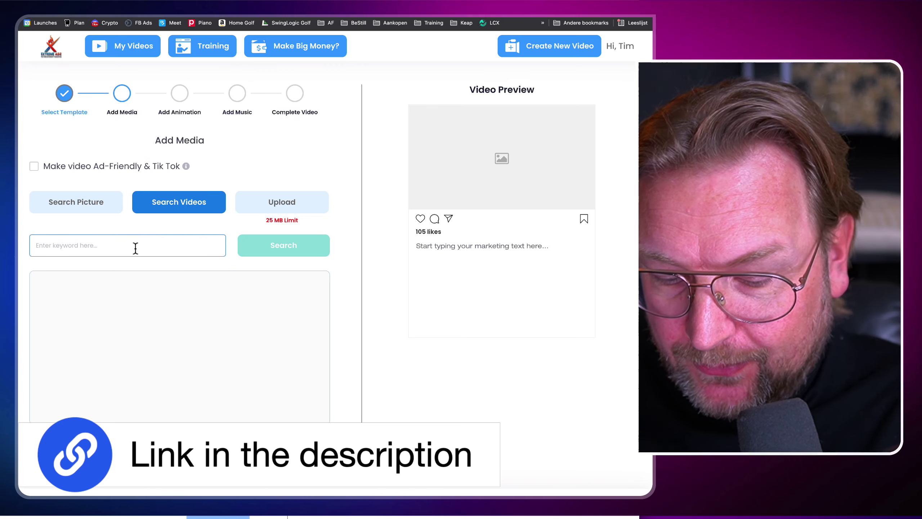
{"action": "type", "text": "Road"}
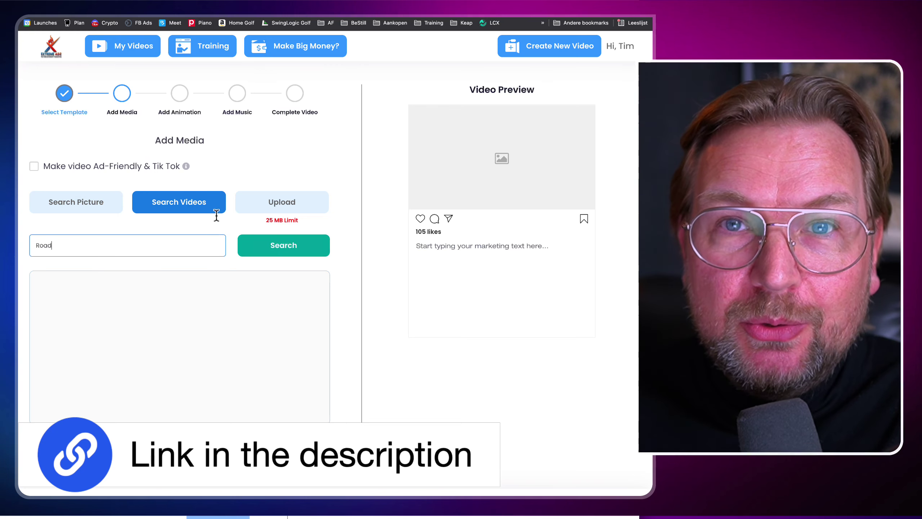
{"action": "left_click", "coordinate": [281, 250]}
{"action": "scroll", "coordinate": [296, 341], "scroll_direction": "down", "scroll_amount": 2}
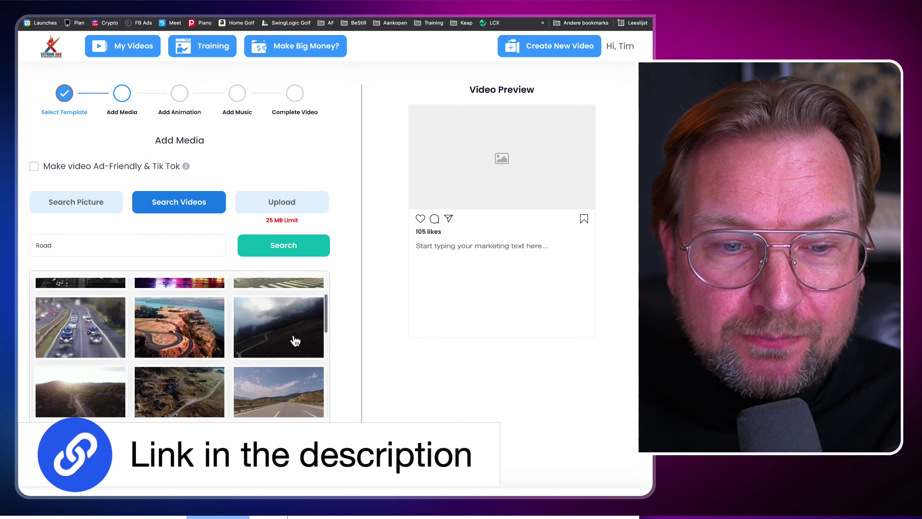
{"action": "scroll", "coordinate": [295, 341], "scroll_direction": "down", "scroll_amount": 3}
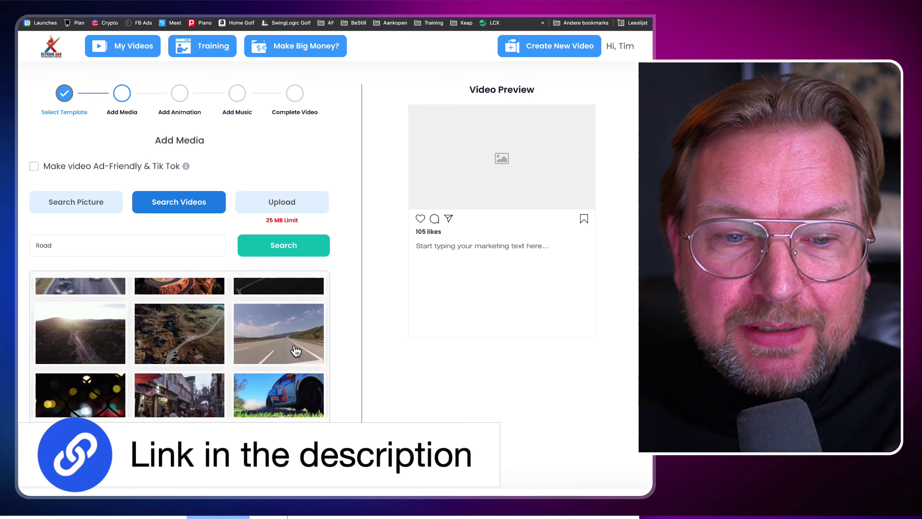
{"action": "scroll", "coordinate": [283, 345], "scroll_direction": "down", "scroll_amount": 1}
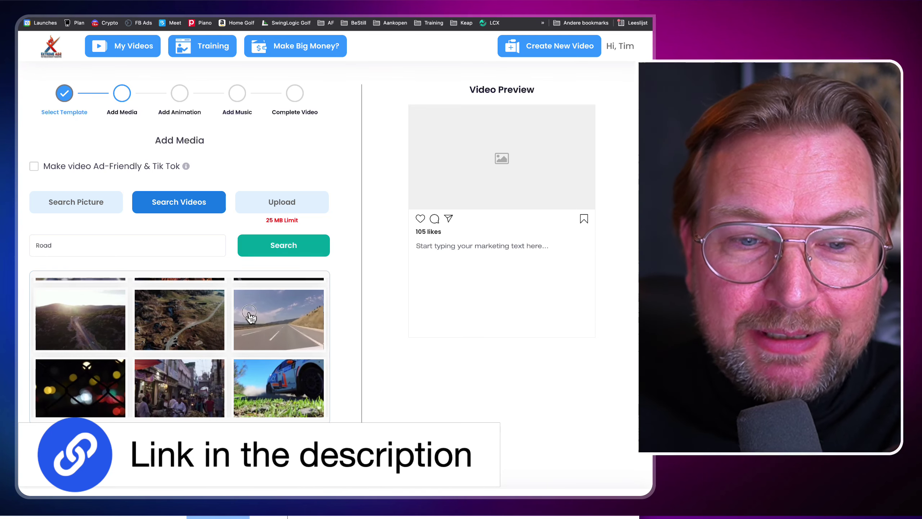
{"action": "left_click", "coordinate": [249, 313]}
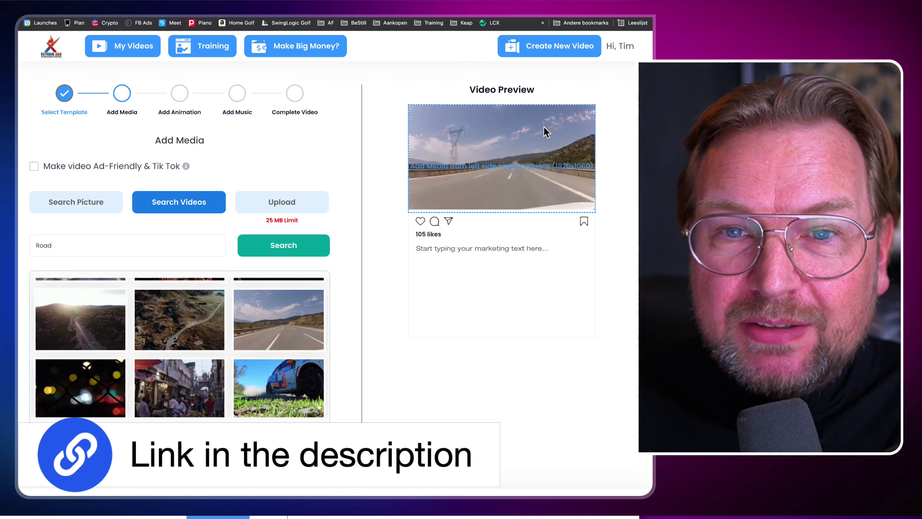
{"action": "scroll", "coordinate": [546, 131], "scroll_direction": "up", "scroll_amount": 5}
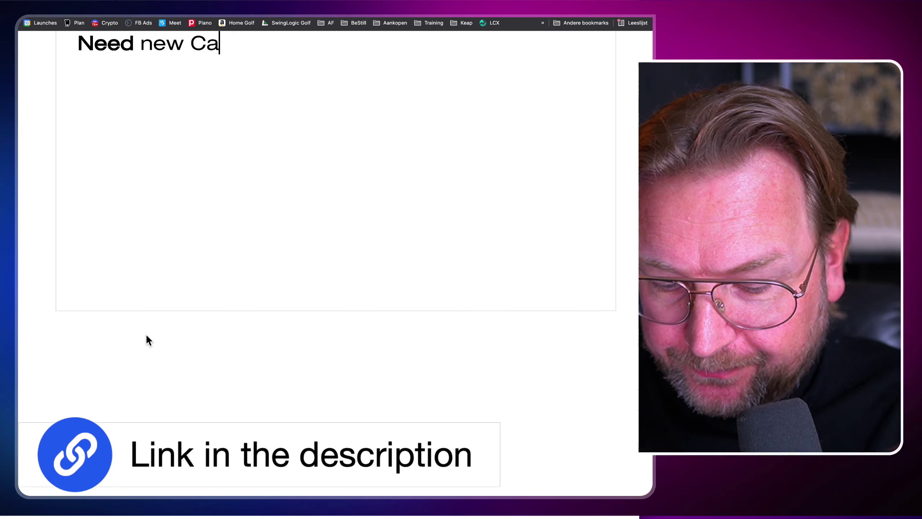
Step: Finish the caption 'Need new Car insurance' and append the red racing-car emoji
{"action": "type", "text": "r ind"}
{"action": "type", "text": "uranc"}
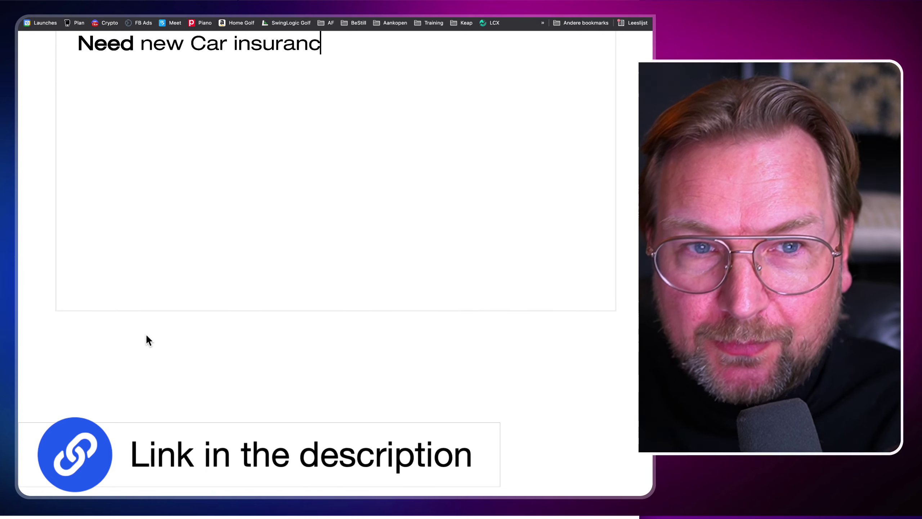
{"action": "type", "text": "e"}
{"action": "scroll", "coordinate": [168, 330], "scroll_direction": "up", "scroll_amount": 10}
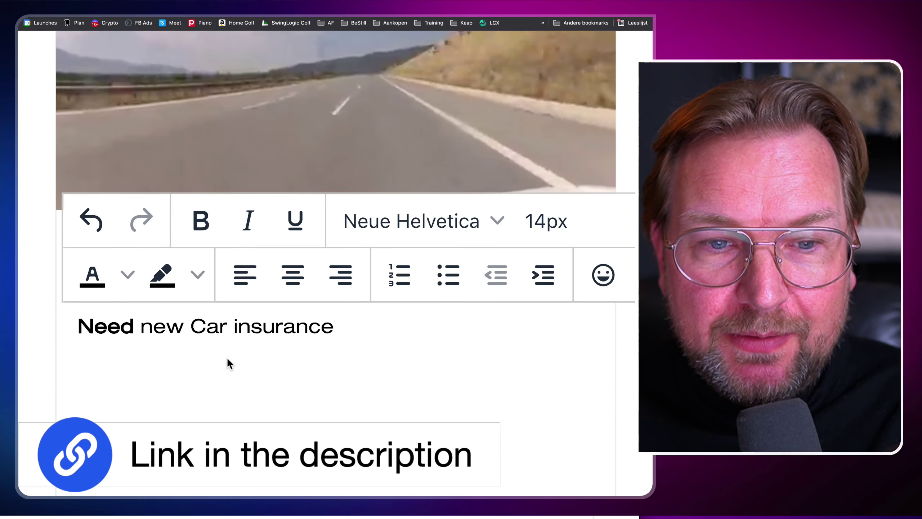
{"action": "left_click", "coordinate": [603, 275]}
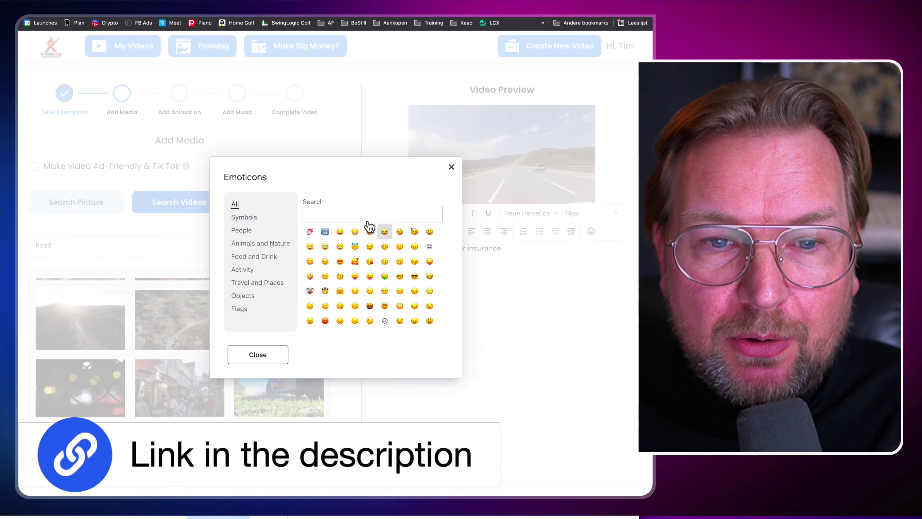
{"action": "left_click", "coordinate": [366, 216]}
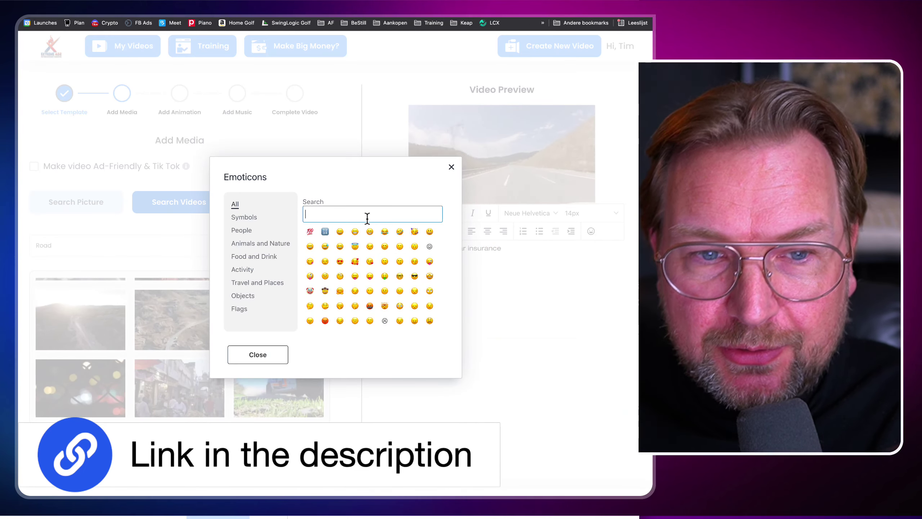
{"action": "type", "text": "car"}
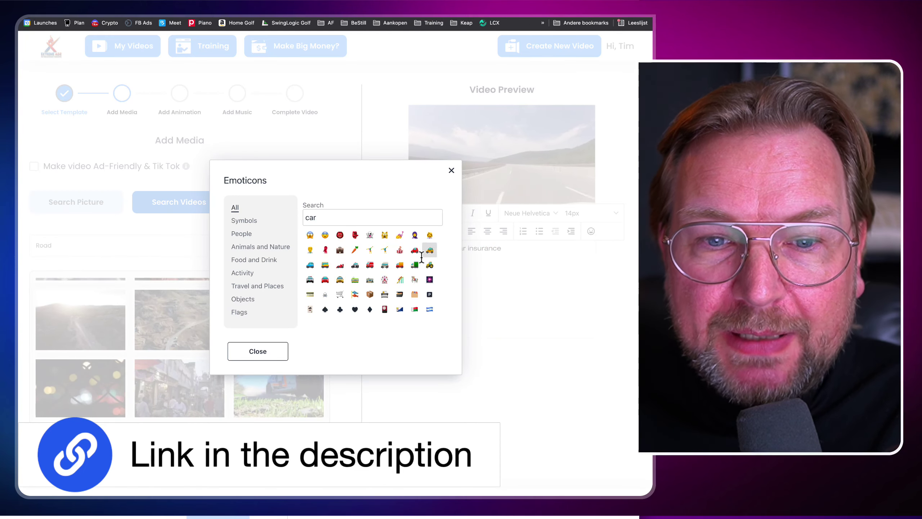
{"action": "left_click", "coordinate": [341, 265]}
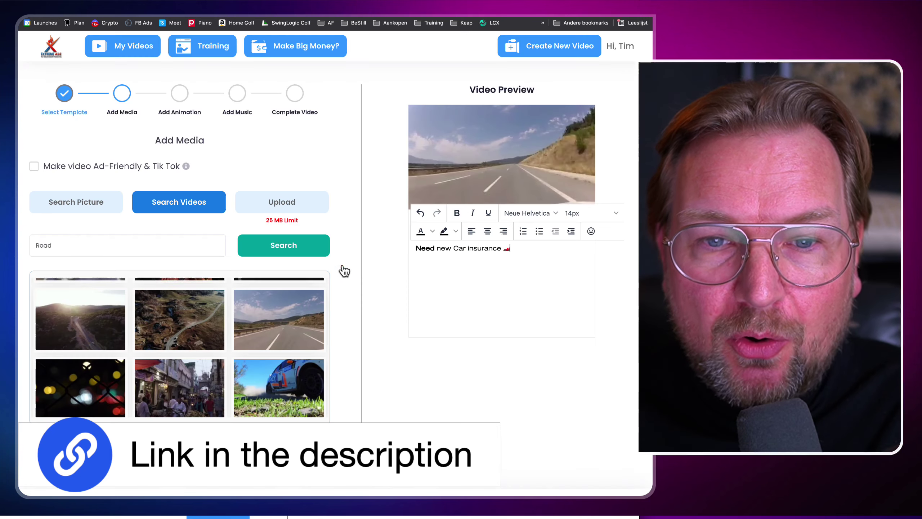
Step: Add two filler lines, 'sadasdasdasda' and 'asdasdasd', below the caption
{"action": "left_click", "coordinate": [526, 248]}
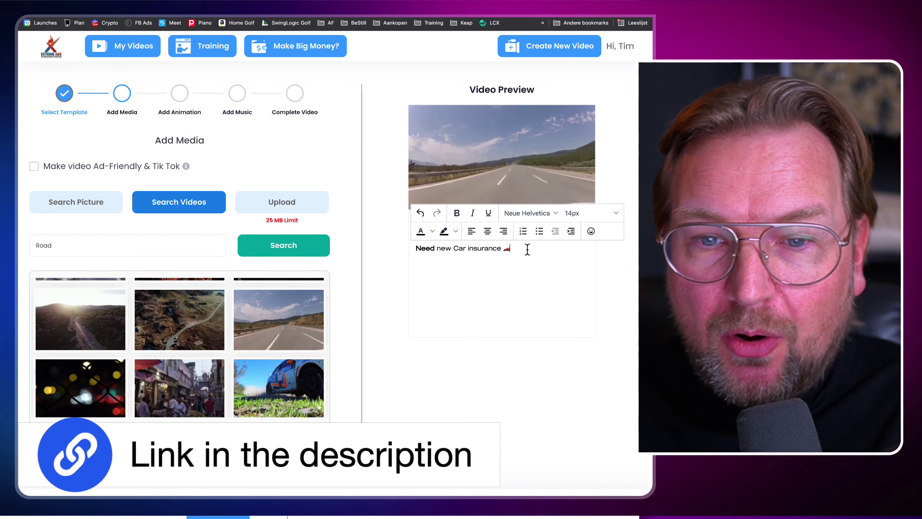
{"action": "key", "text": "Return"}
{"action": "type", "text": "sadasdasdasda"}
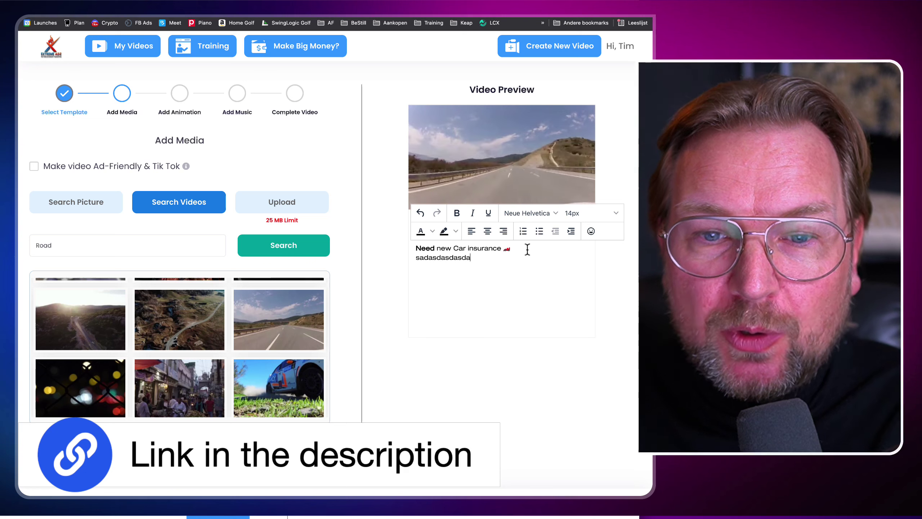
{"action": "key", "text": "Return"}
{"action": "key", "text": "Return"}
{"action": "type", "text": "asdasdasd"}
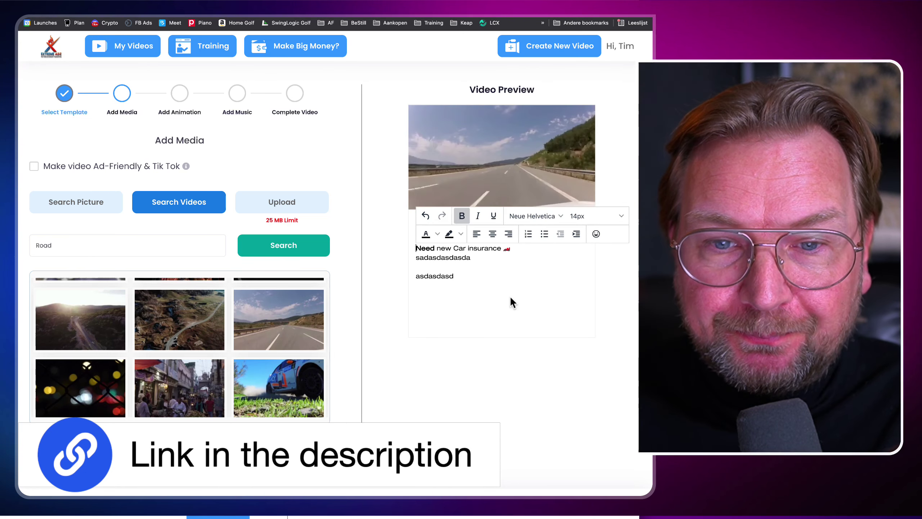
{"action": "left_click", "coordinate": [438, 184]}
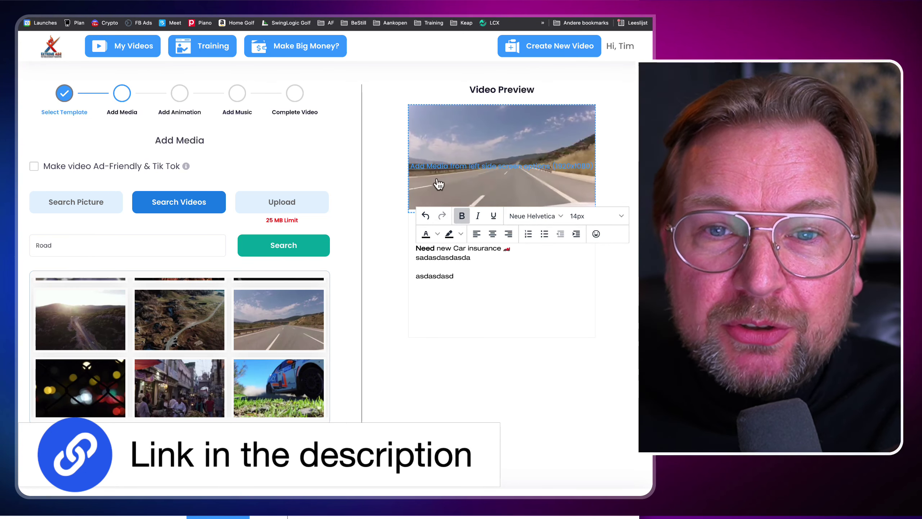
{"action": "left_click", "coordinate": [304, 468]}
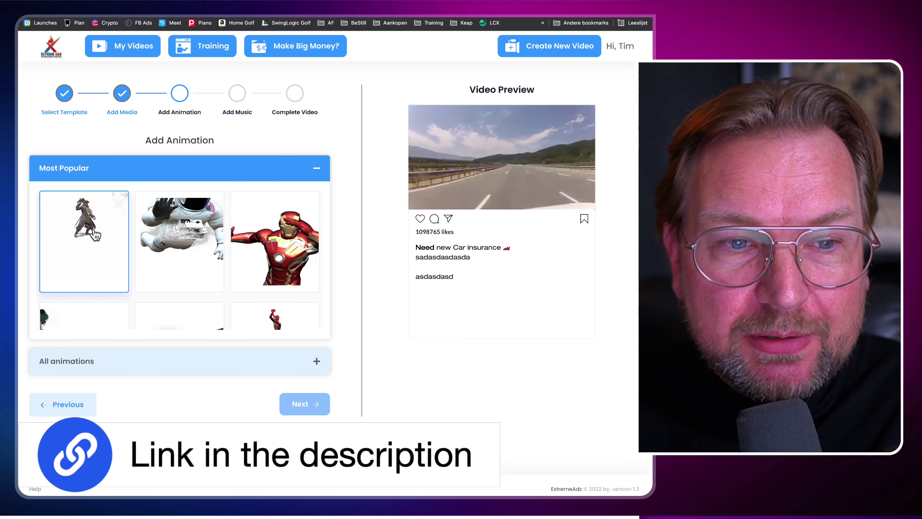
Step: Apply the red sports car animation from the full animations list to the road clip
{"action": "scroll", "coordinate": [96, 235], "scroll_direction": "up", "scroll_amount": 5}
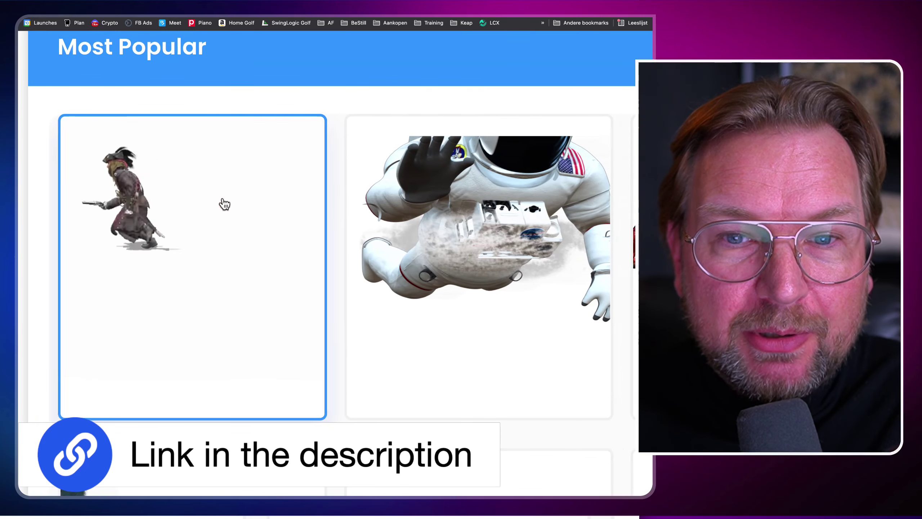
{"action": "scroll", "coordinate": [225, 204], "scroll_direction": "right", "scroll_amount": 6}
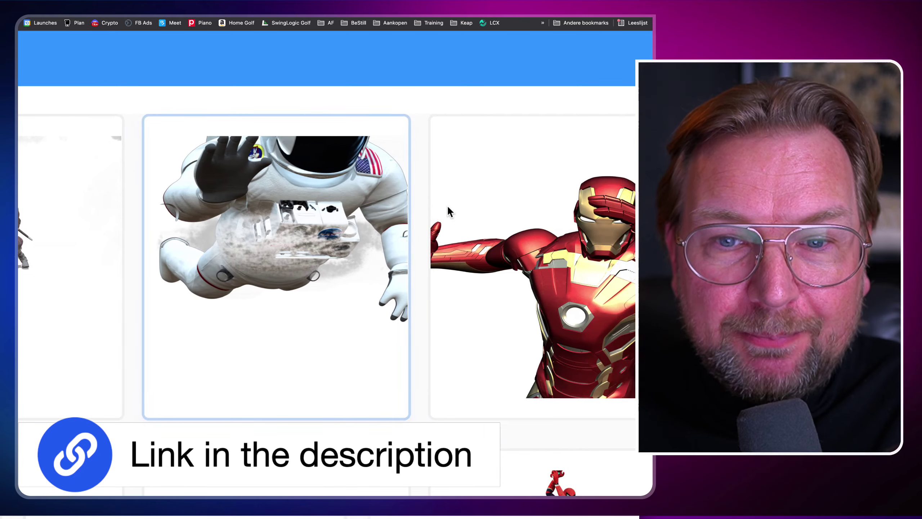
{"action": "scroll", "coordinate": [447, 207], "scroll_direction": "right", "scroll_amount": 4}
{"action": "scroll", "coordinate": [435, 240], "scroll_direction": "down", "scroll_amount": 7}
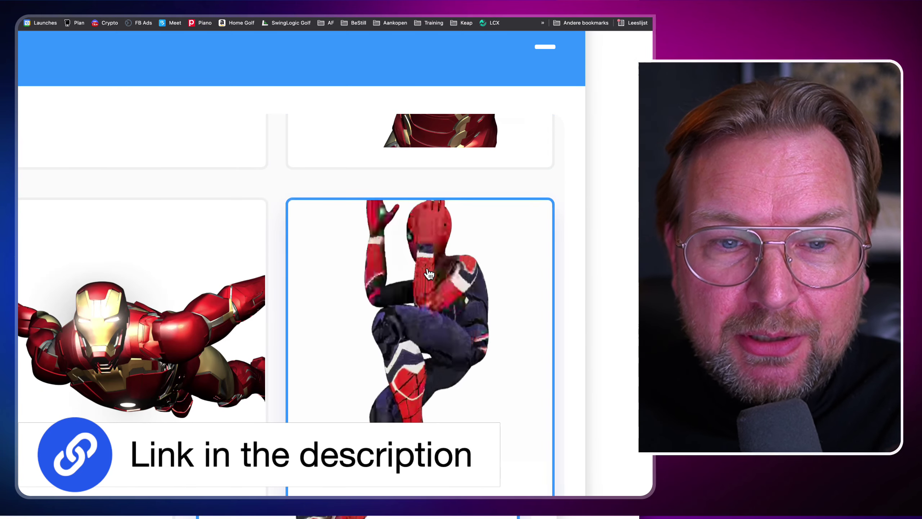
{"action": "scroll", "coordinate": [429, 273], "scroll_direction": "left", "scroll_amount": 6}
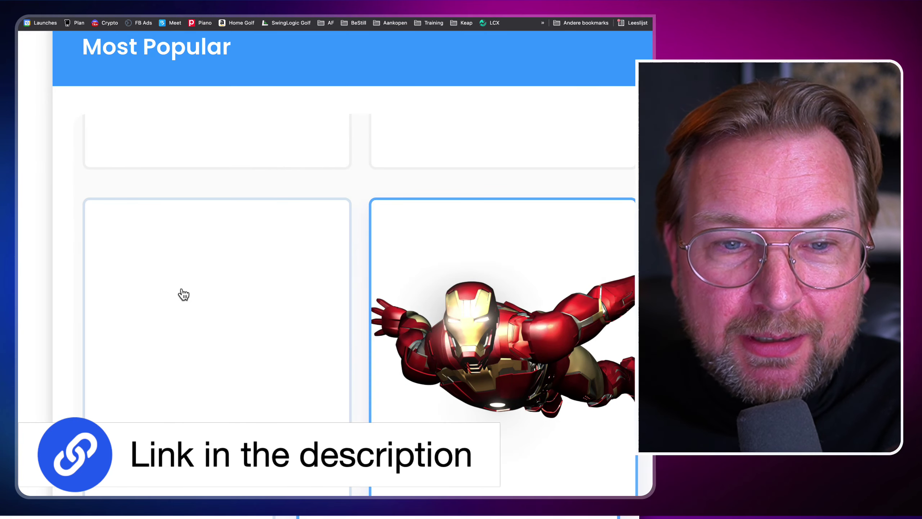
{"action": "scroll", "coordinate": [203, 276], "scroll_direction": "down", "scroll_amount": 5}
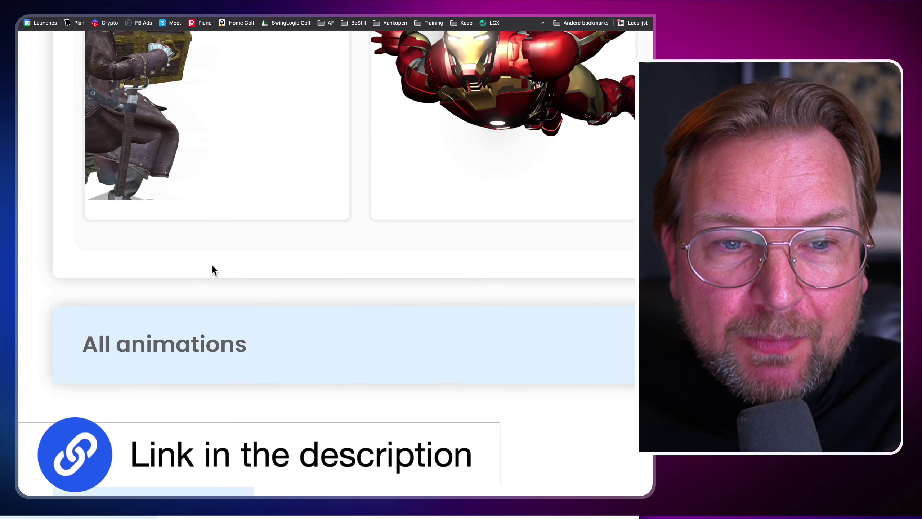
{"action": "scroll", "coordinate": [211, 269], "scroll_direction": "down", "scroll_amount": 5}
{"action": "scroll", "coordinate": [218, 319], "scroll_direction": "up", "scroll_amount": 2}
{"action": "left_click", "coordinate": [228, 363]}
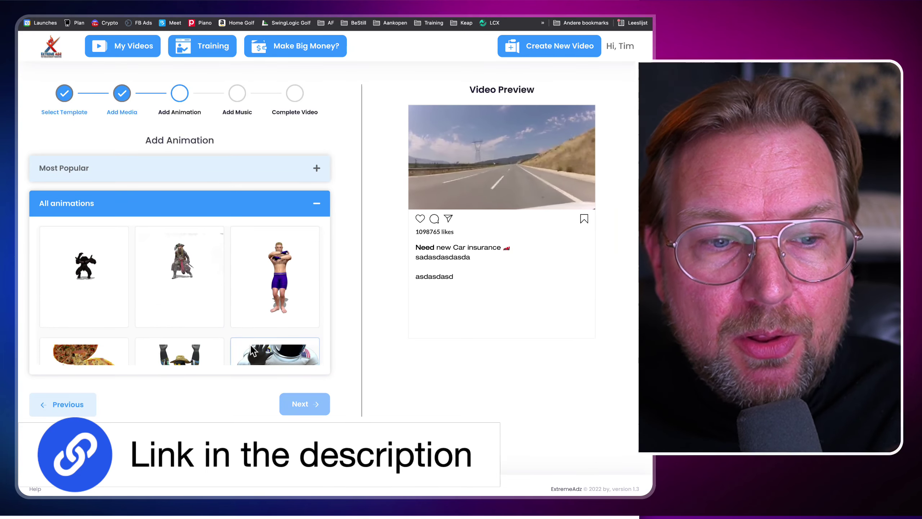
{"action": "scroll", "coordinate": [276, 309], "scroll_direction": "down", "scroll_amount": 5}
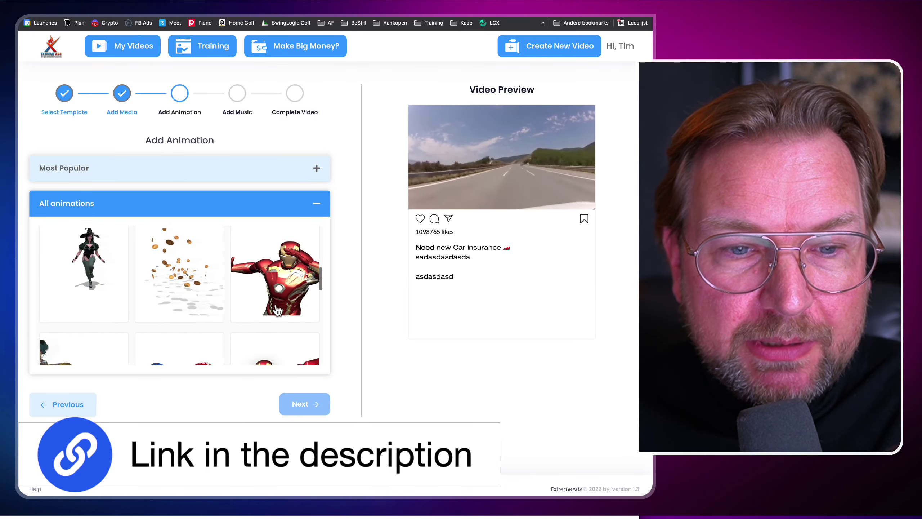
{"action": "scroll", "coordinate": [277, 310], "scroll_direction": "down", "scroll_amount": 10}
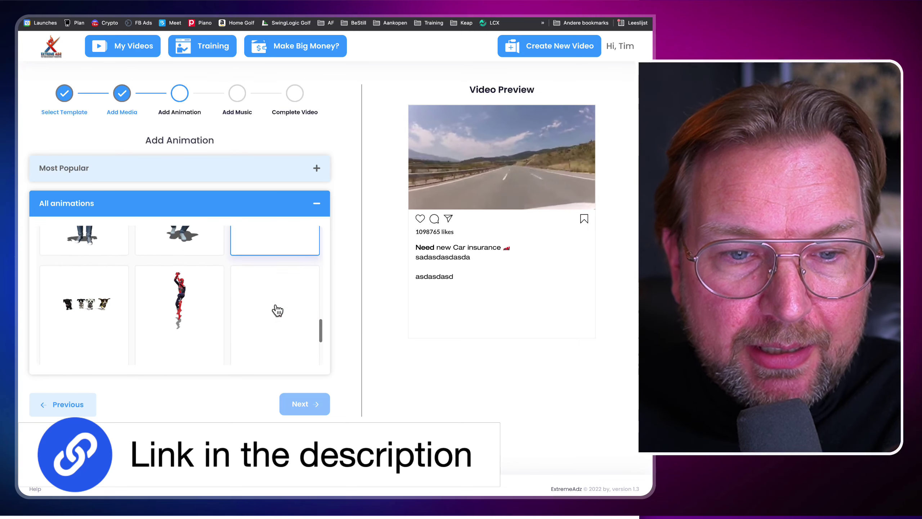
{"action": "scroll", "coordinate": [277, 310], "scroll_direction": "down", "scroll_amount": 5}
{"action": "left_click", "coordinate": [277, 307]}
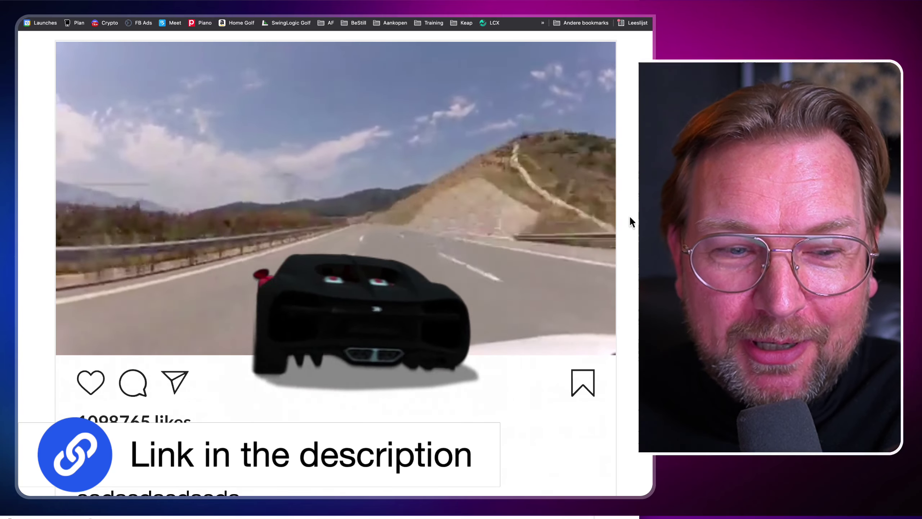
{"action": "key", "text": "ctrl+0"}
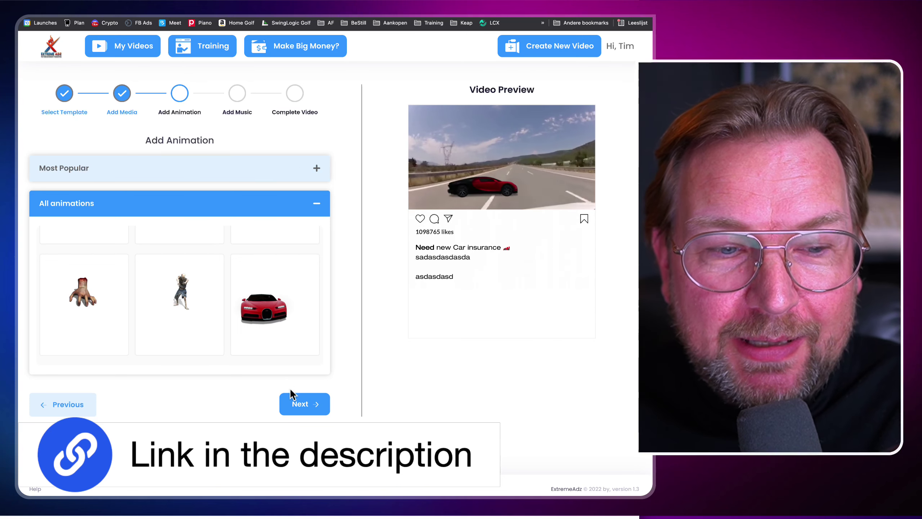
Step: At the music step, keep the animation sound effect on and submit the ad
{"action": "left_click", "coordinate": [301, 403]}
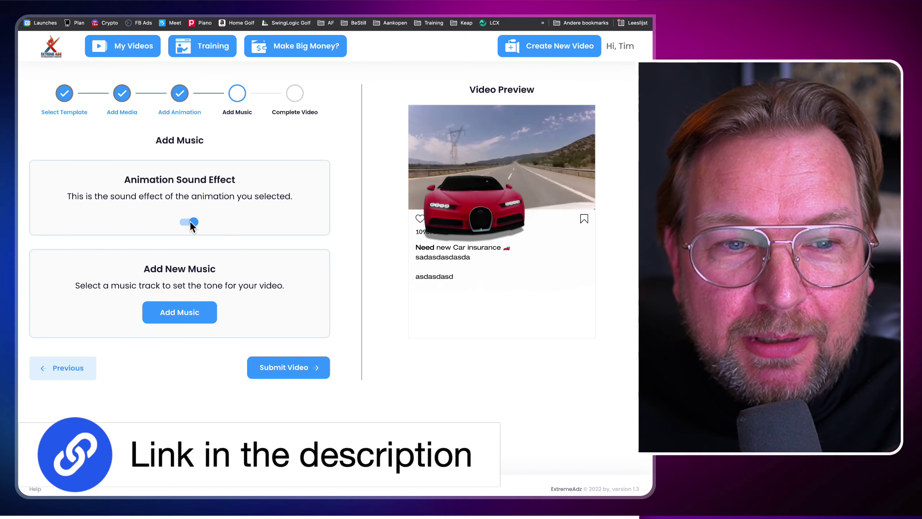
{"action": "left_click", "coordinate": [190, 221]}
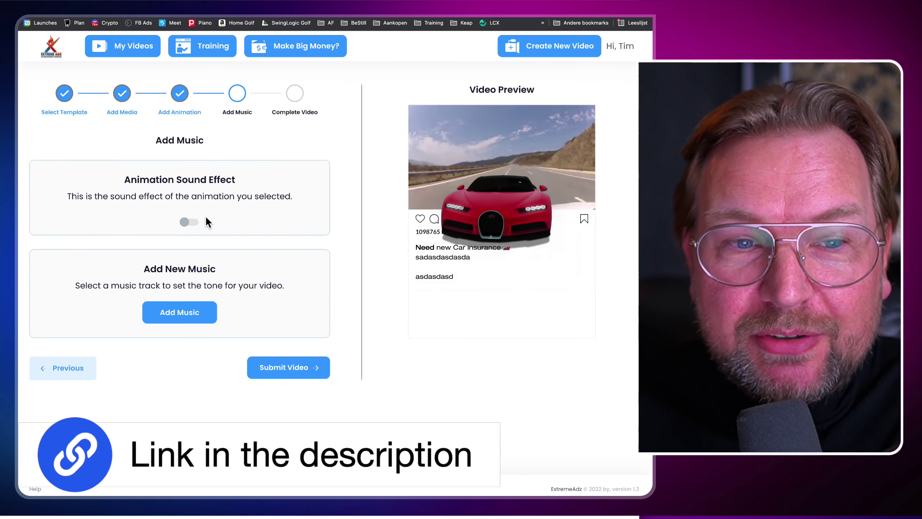
{"action": "left_click", "coordinate": [187, 221]}
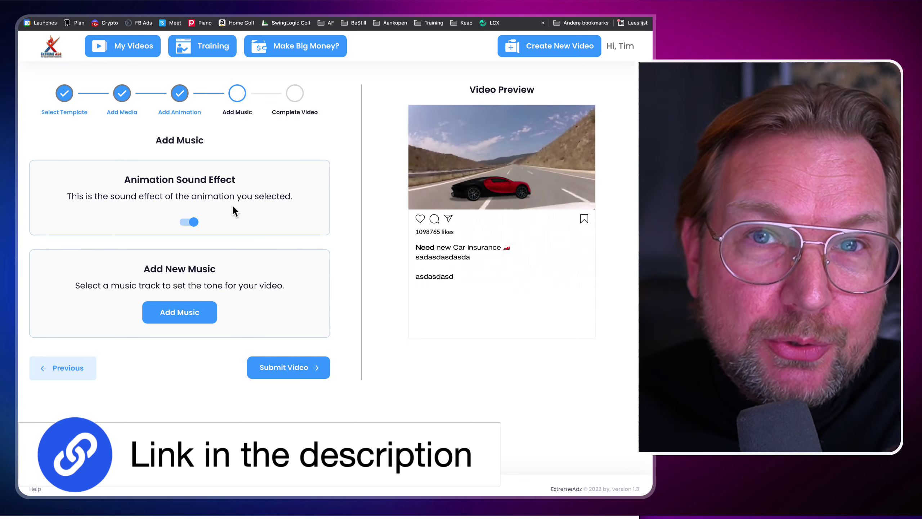
{"action": "left_click", "coordinate": [311, 364]}
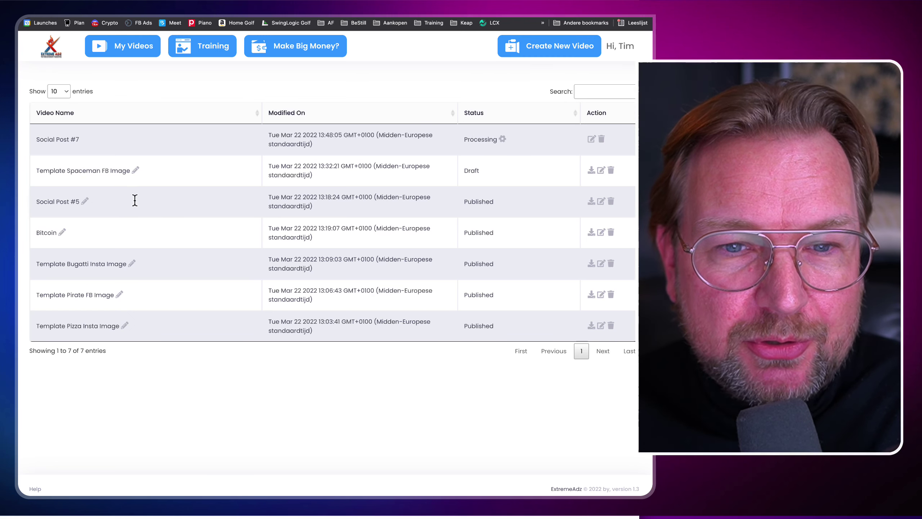
Step: Download the Social Post #5 mp4, play it back briefly, and close the player
{"action": "left_click", "coordinate": [590, 201]}
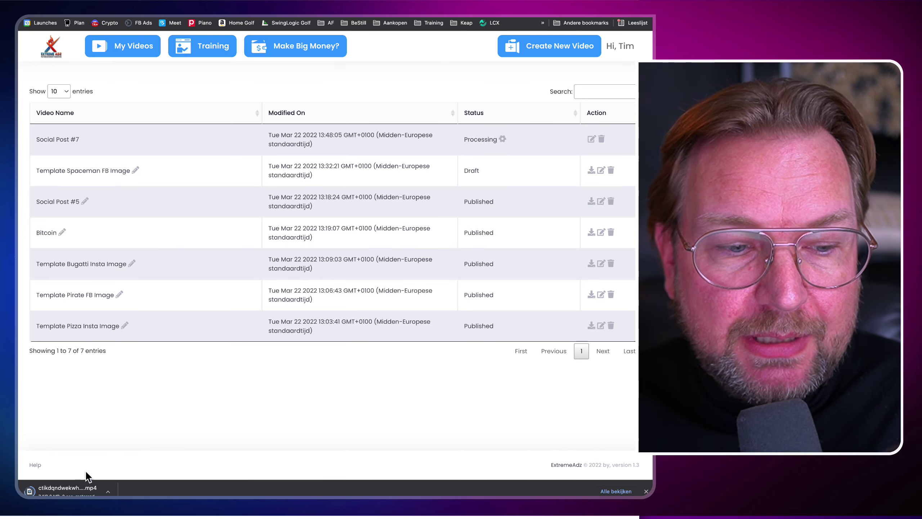
{"action": "left_click", "coordinate": [70, 492]}
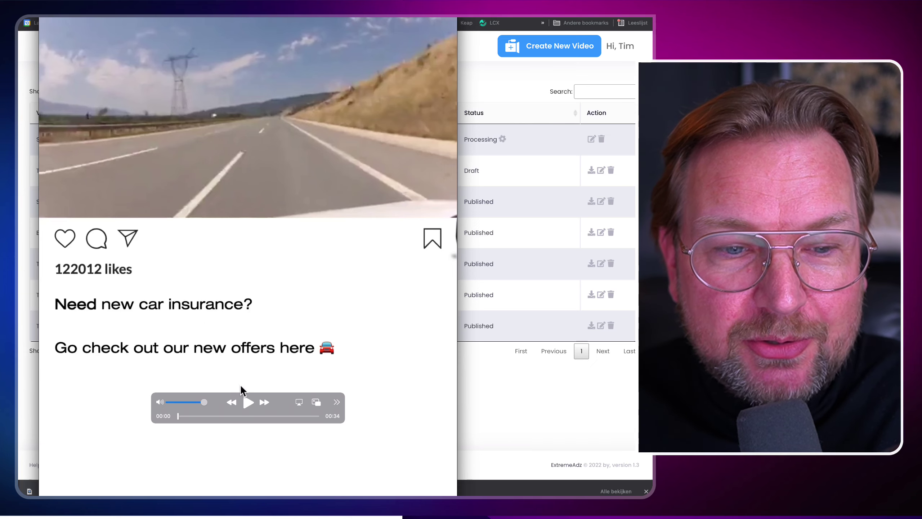
{"action": "left_click", "coordinate": [247, 402]}
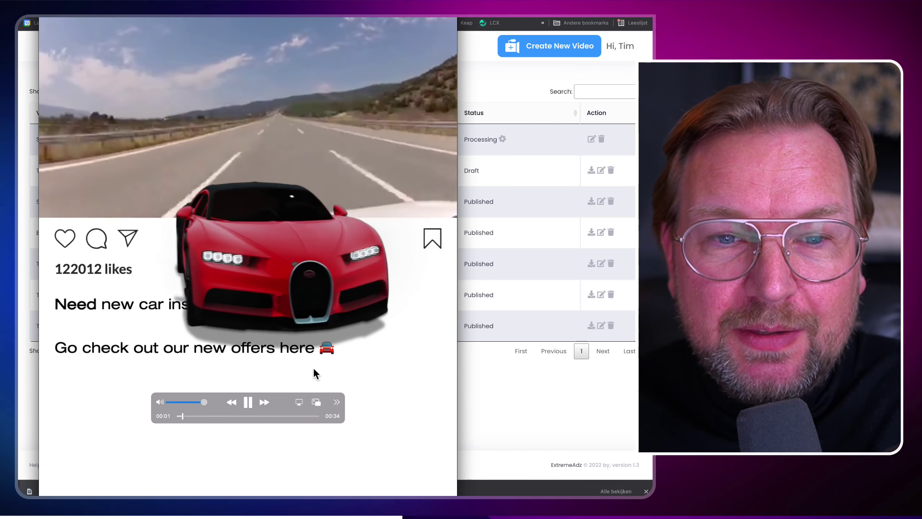
{"action": "left_click", "coordinate": [248, 402]}
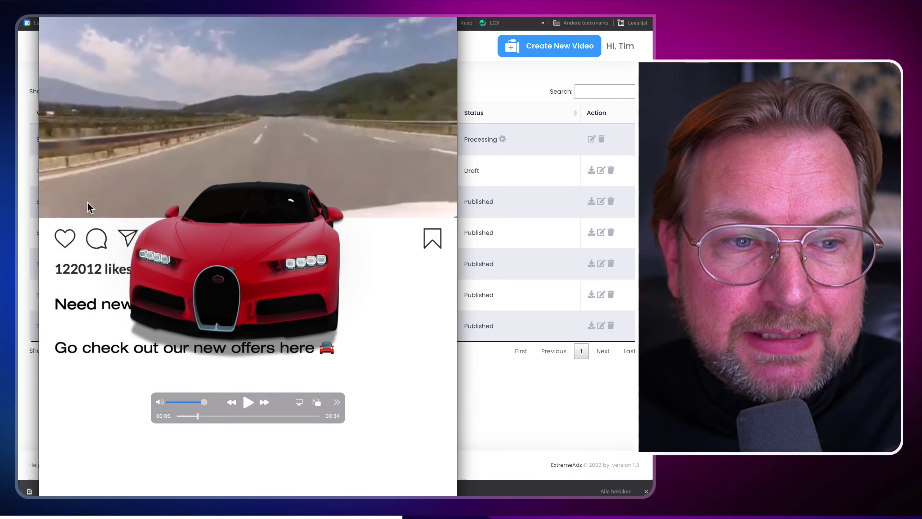
{"action": "left_click", "coordinate": [316, 401]}
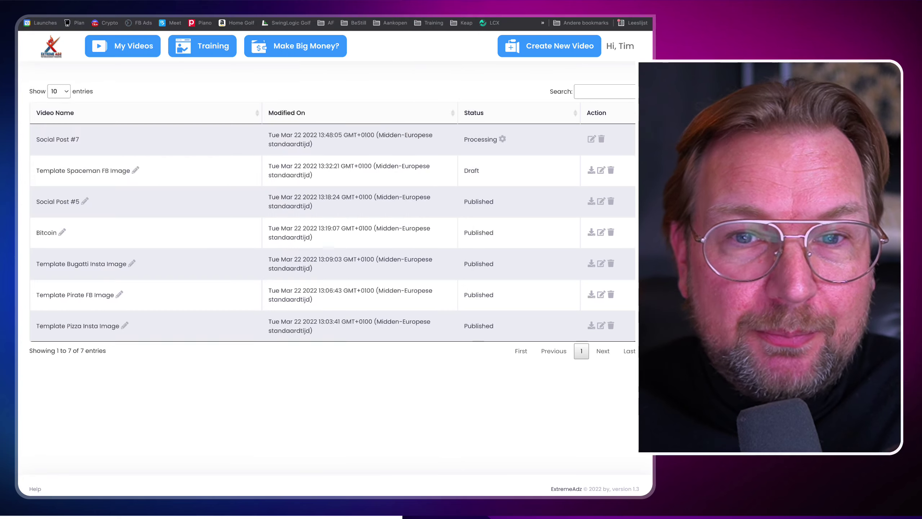
Step: Create a new Facebook video and customize the pizza template
{"action": "left_click", "coordinate": [532, 51]}
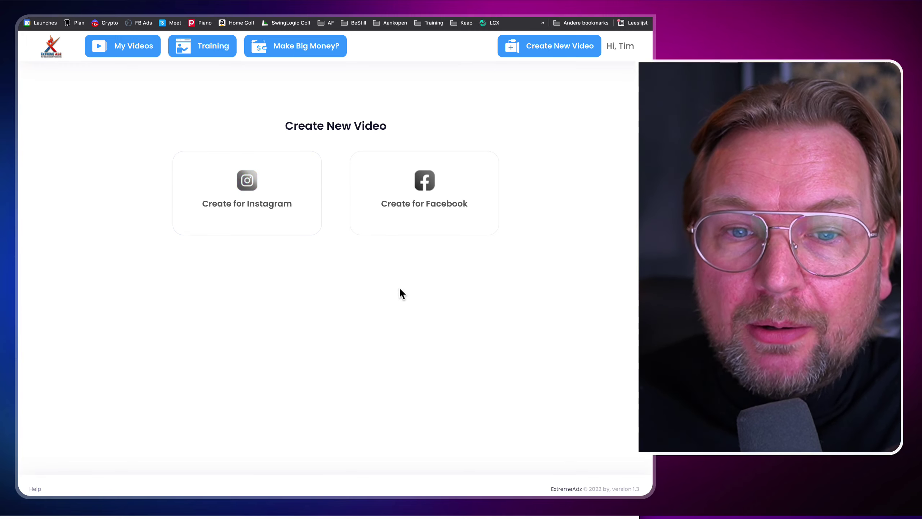
{"action": "left_click", "coordinate": [398, 181]}
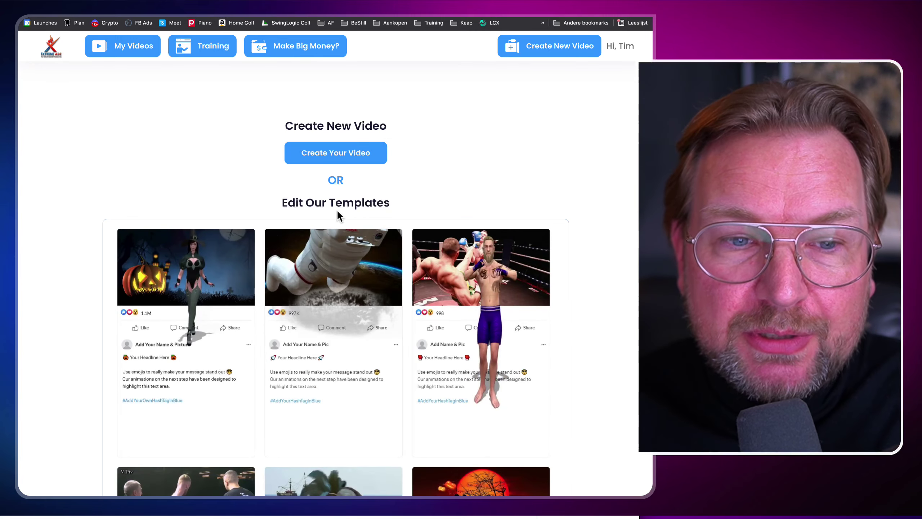
{"action": "scroll", "coordinate": [338, 212], "scroll_direction": "down", "scroll_amount": 1}
{"action": "scroll", "coordinate": [337, 210], "scroll_direction": "down", "scroll_amount": 6}
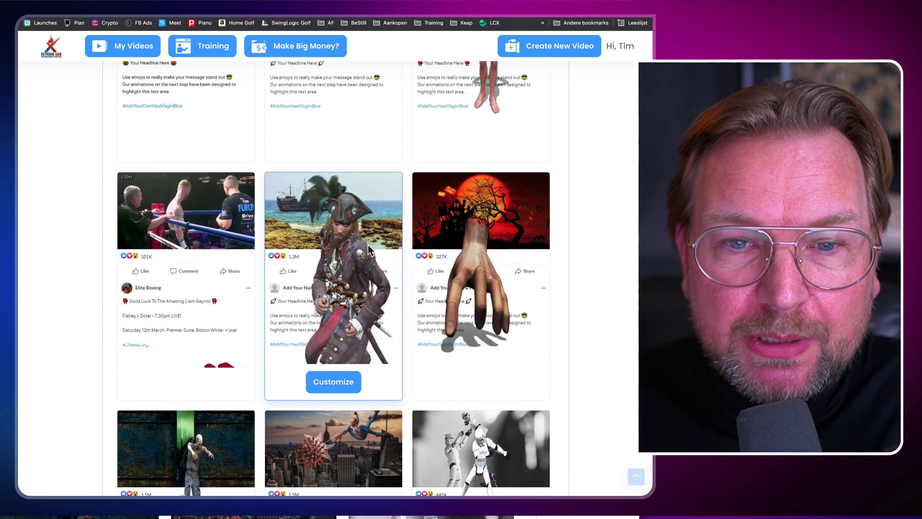
{"action": "scroll", "coordinate": [367, 384], "scroll_direction": "down", "scroll_amount": 6}
{"action": "scroll", "coordinate": [375, 257], "scroll_direction": "down", "scroll_amount": 15}
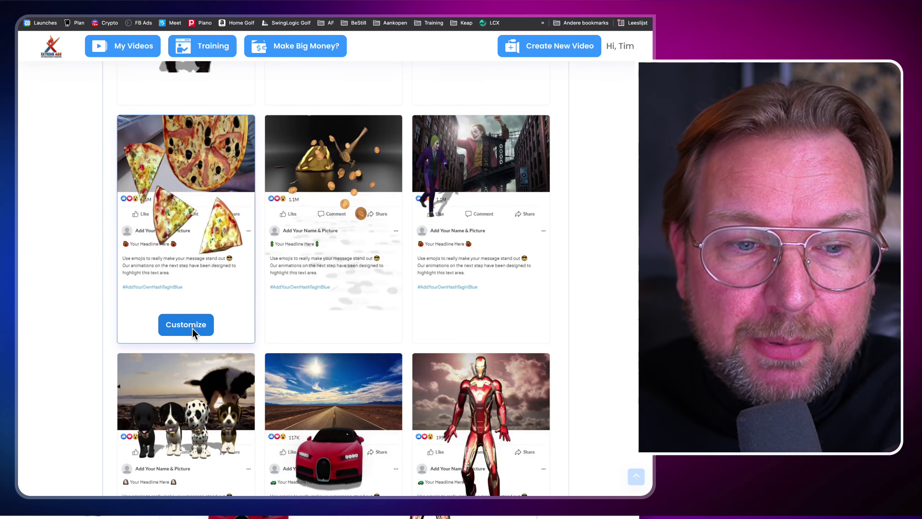
{"action": "left_click", "coordinate": [192, 327]}
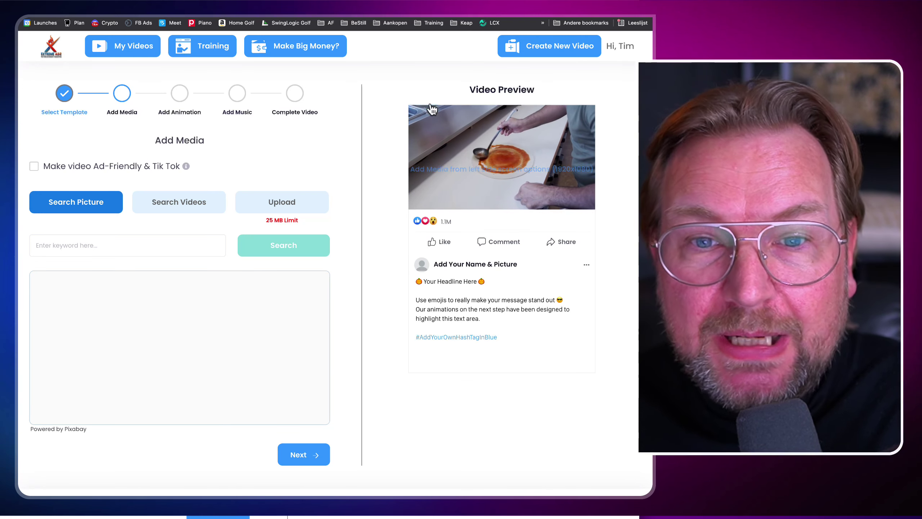
Step: Search pictures for pizza and pick the dark-background pizza photo
{"action": "left_click", "coordinate": [84, 202]}
{"action": "left_click", "coordinate": [92, 246]}
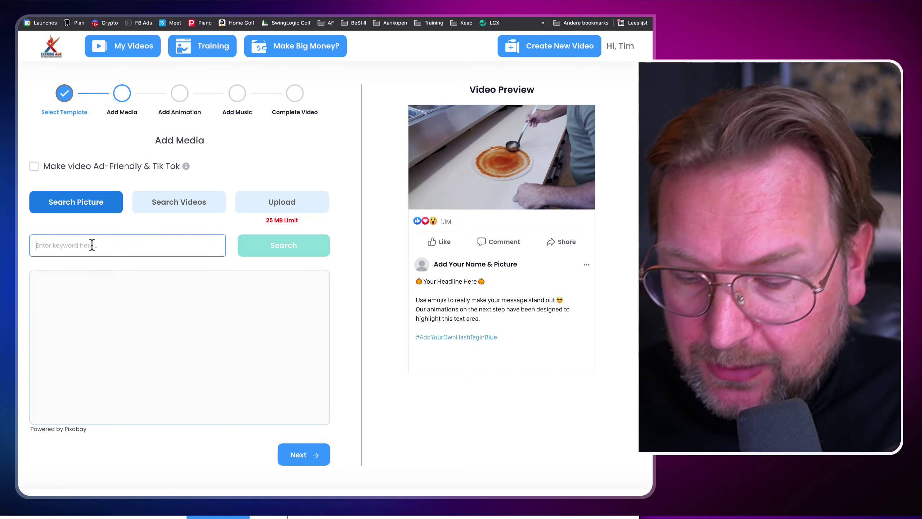
{"action": "type", "text": "pizaa"}
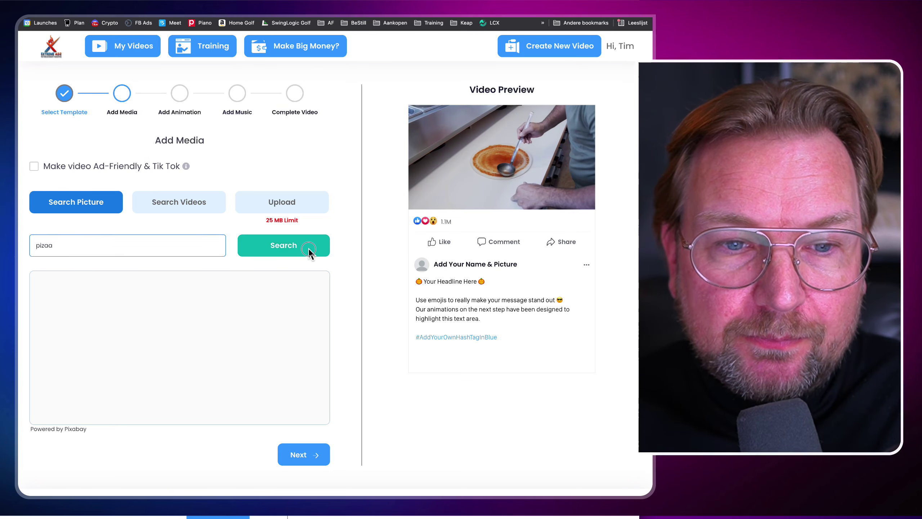
{"action": "left_click", "coordinate": [308, 248]}
{"action": "double_click", "coordinate": [103, 252]}
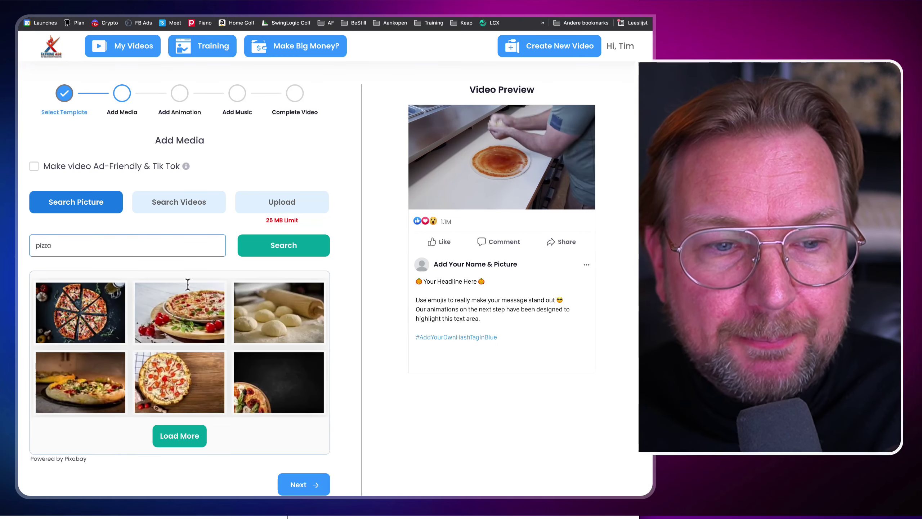
{"action": "scroll", "coordinate": [189, 342], "scroll_direction": "down", "scroll_amount": 1}
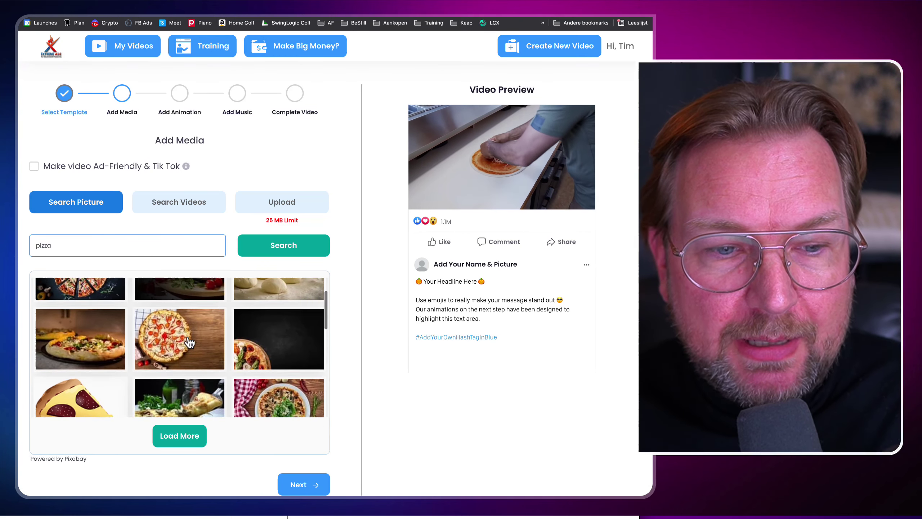
{"action": "left_click", "coordinate": [272, 336]}
Step: Crop the pizza photo toward its right and bottom-left and apply the crop
{"action": "scroll", "coordinate": [348, 203], "scroll_direction": "down", "scroll_amount": 3}
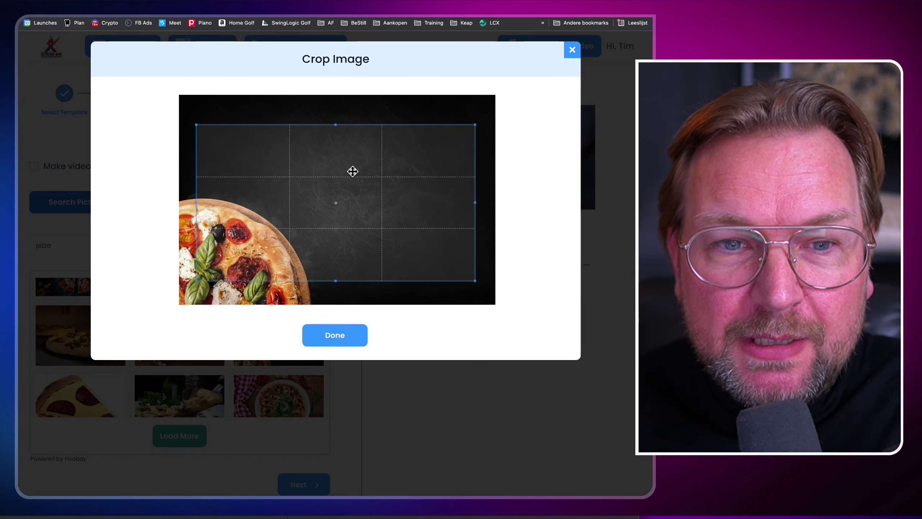
{"action": "scroll", "coordinate": [343, 188], "scroll_direction": "up", "scroll_amount": 1}
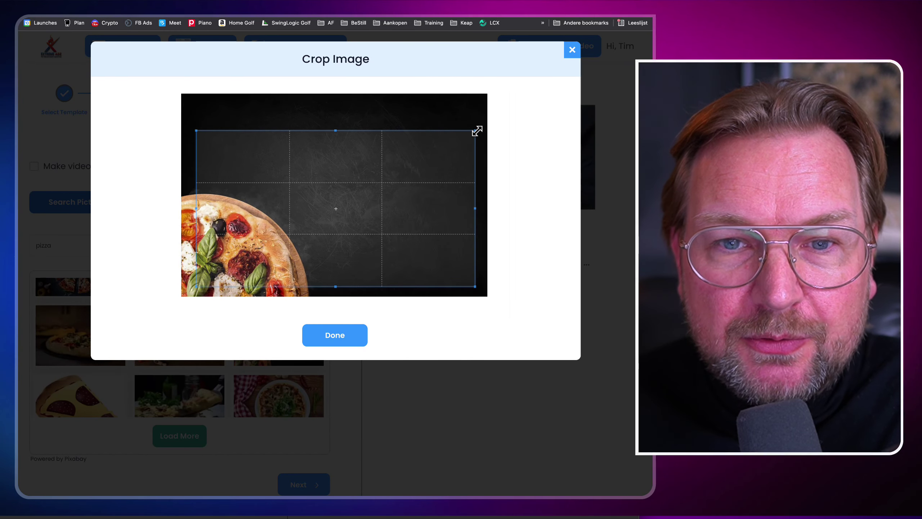
{"action": "left_click_drag", "start_coordinate": [477, 131], "coordinate": [490, 108]}
{"action": "left_click_drag", "start_coordinate": [416, 149], "coordinate": [399, 170]}
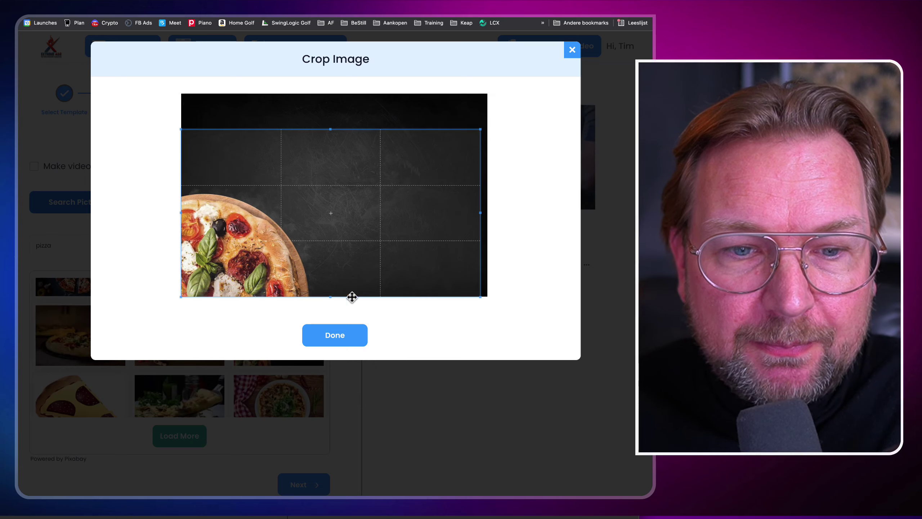
{"action": "left_click", "coordinate": [343, 334]}
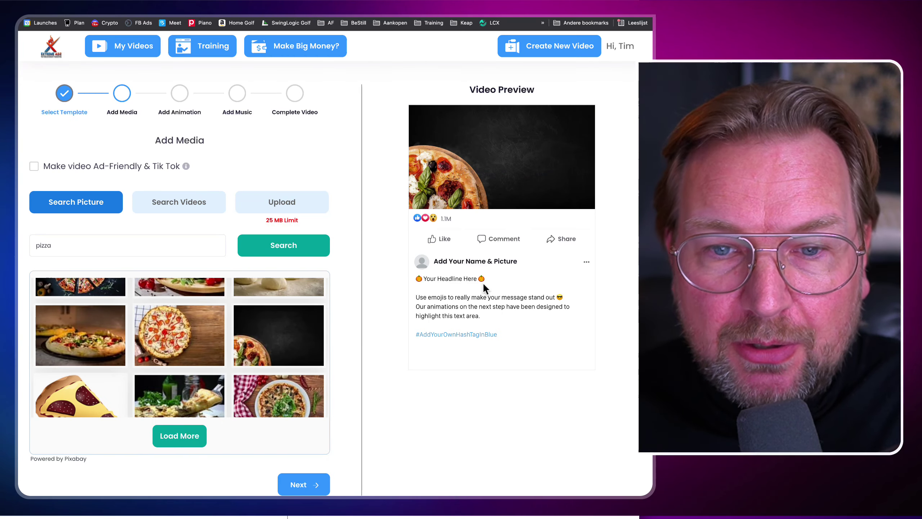
Step: Title the post 'Get a Pizza for Free!!!' and move on to the animation step
{"action": "triple_click", "coordinate": [464, 260]}
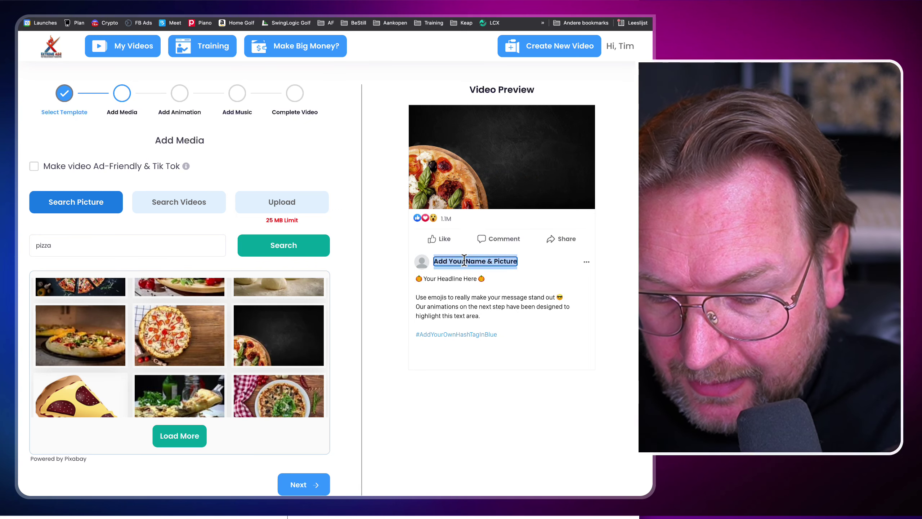
{"action": "type", "text": "Get a"}
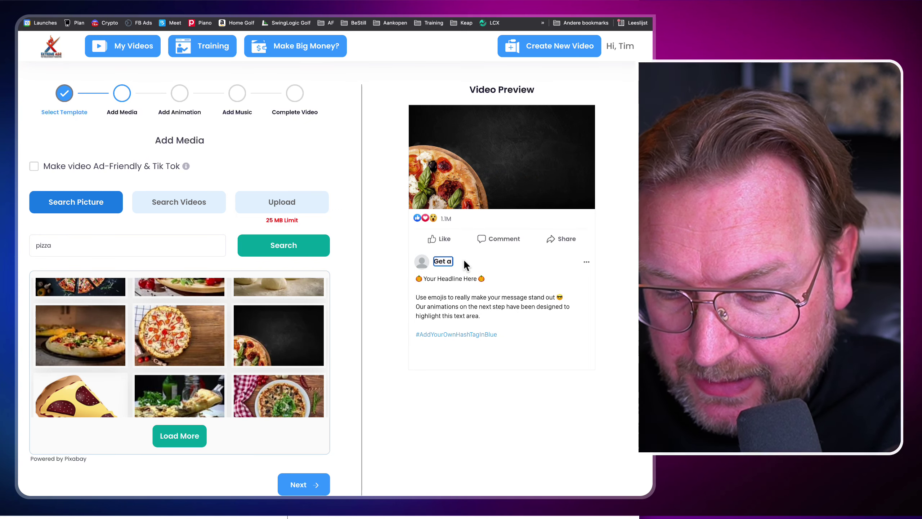
{"action": "type", "text": " Pizza for Free!!!"}
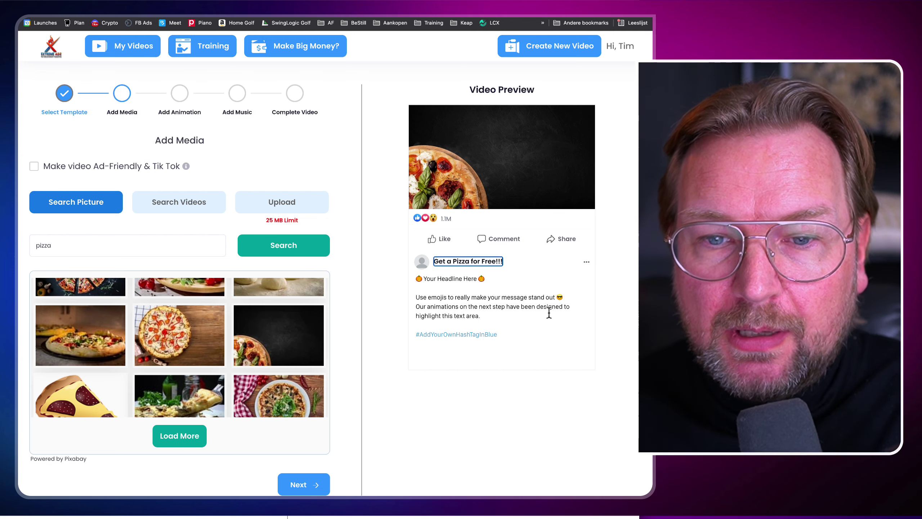
{"action": "left_click", "coordinate": [437, 334]}
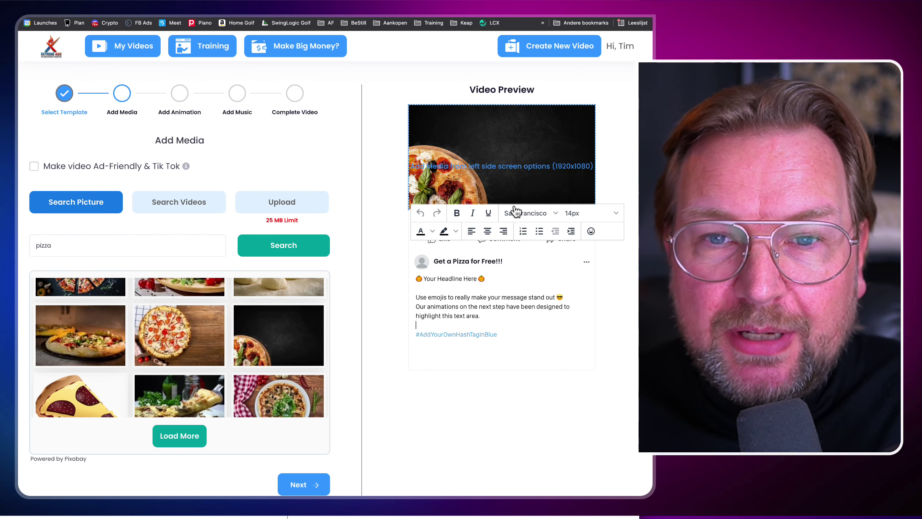
{"action": "scroll", "coordinate": [297, 481], "scroll_direction": "down", "scroll_amount": 1}
{"action": "left_click", "coordinate": [297, 485]}
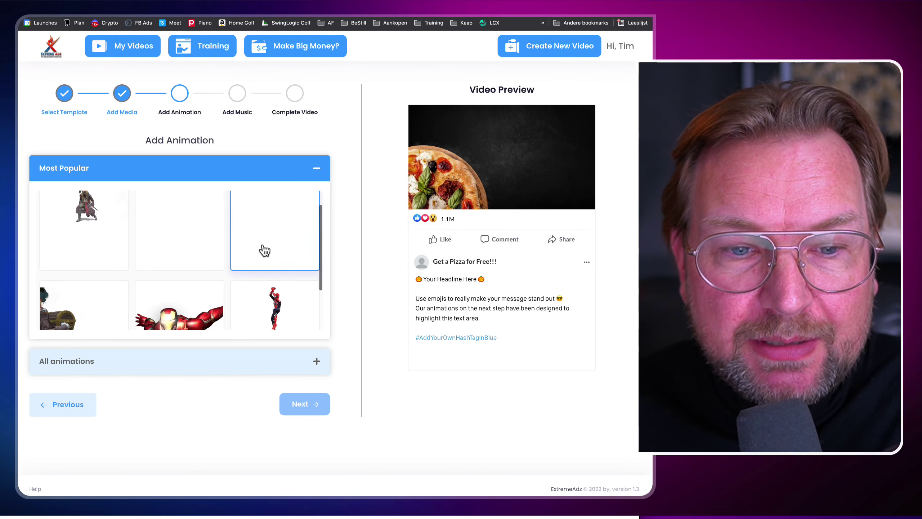
Step: Apply the falling-pizza animation, then return to the Add Media step
{"action": "left_click", "coordinate": [243, 360]}
{"action": "scroll", "coordinate": [175, 301], "scroll_direction": "down", "scroll_amount": 5}
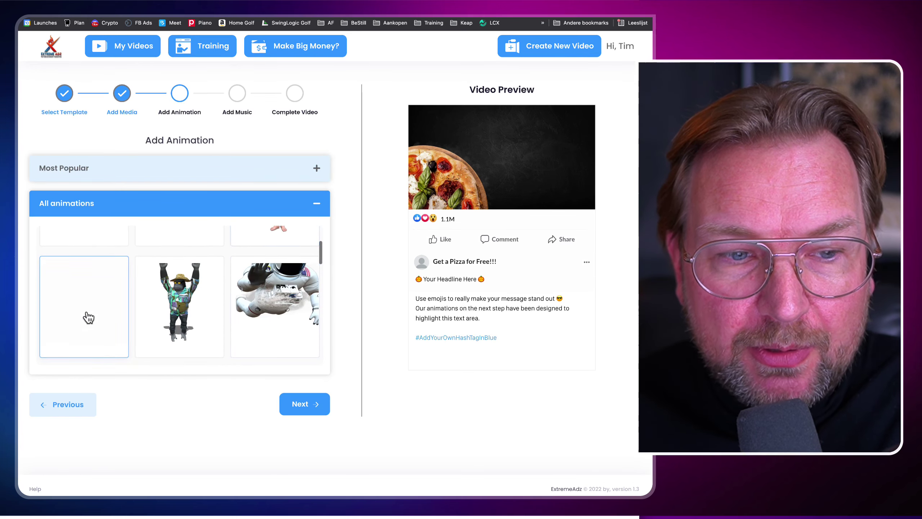
{"action": "left_click", "coordinate": [505, 200]}
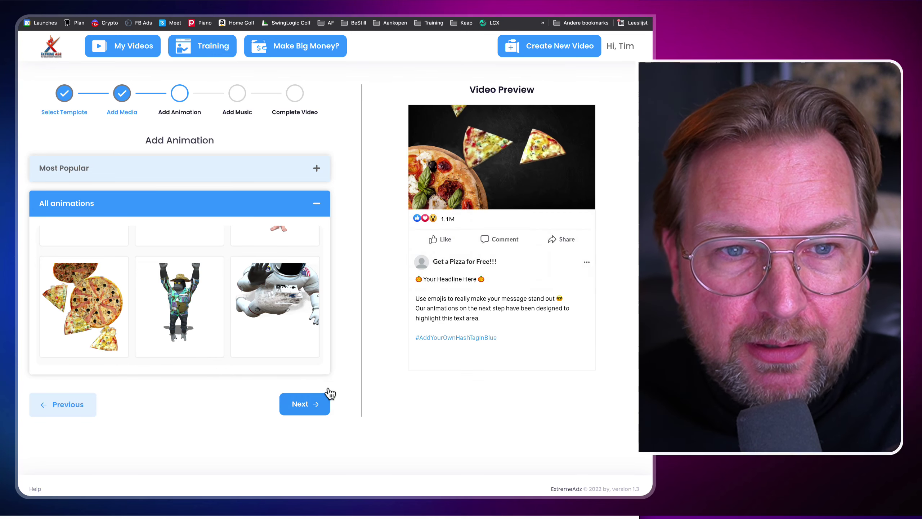
{"action": "left_click", "coordinate": [78, 407]}
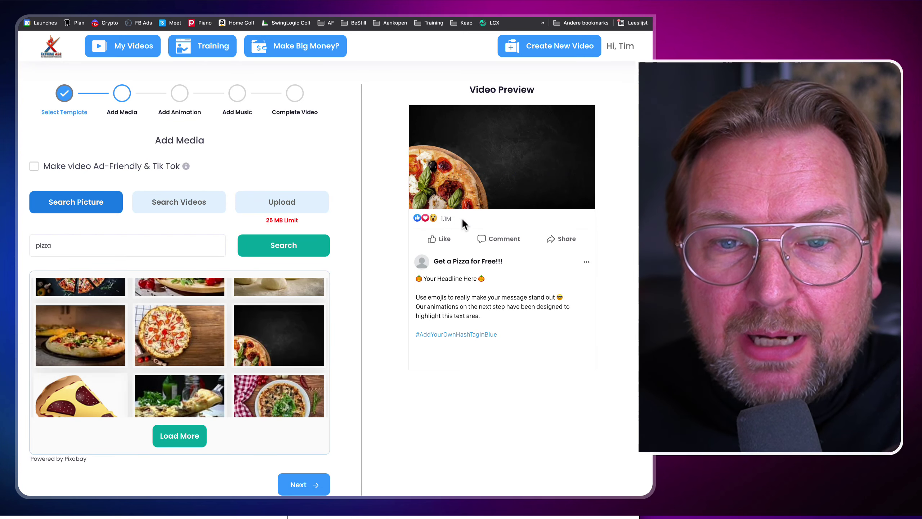
Step: Enable 'Make video Ad-Friendly & Tik Tok' and advance past the animation step to Add Music
{"action": "left_click", "coordinate": [36, 166]}
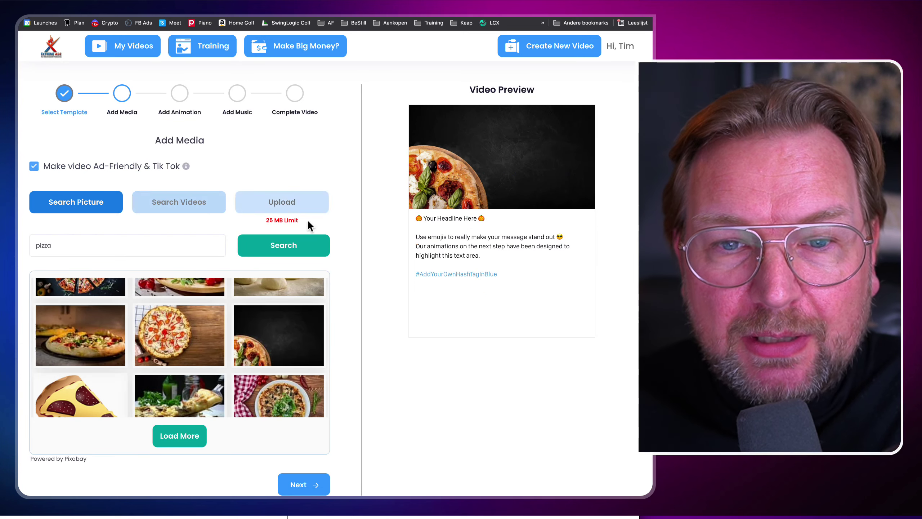
{"action": "left_click", "coordinate": [34, 167]}
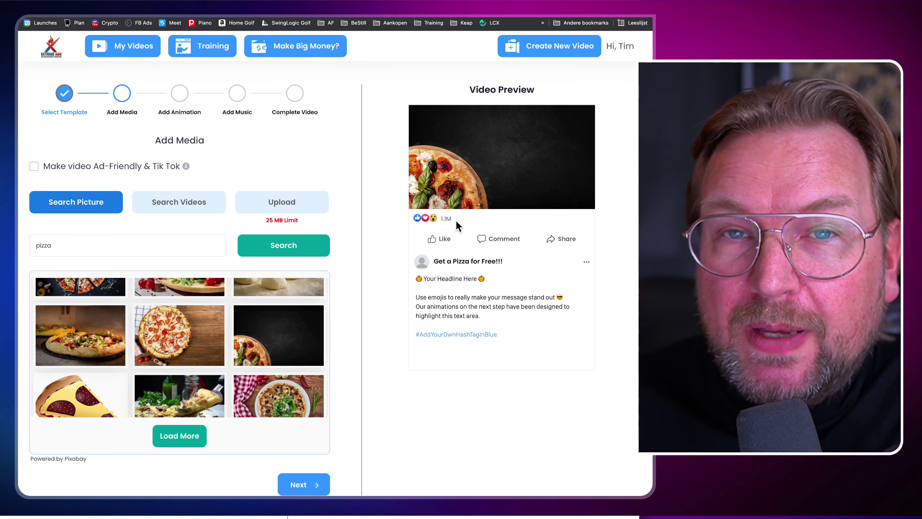
{"action": "left_click", "coordinate": [34, 167]}
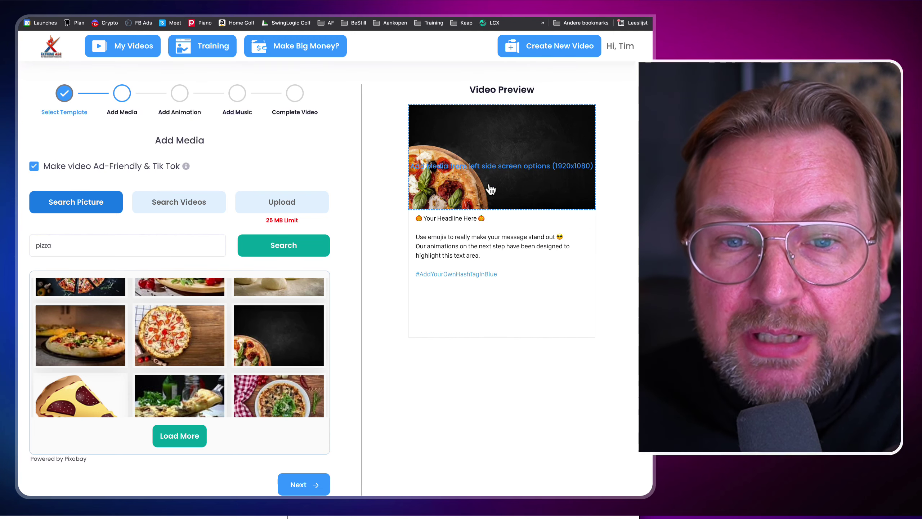
{"action": "left_click", "coordinate": [302, 485]}
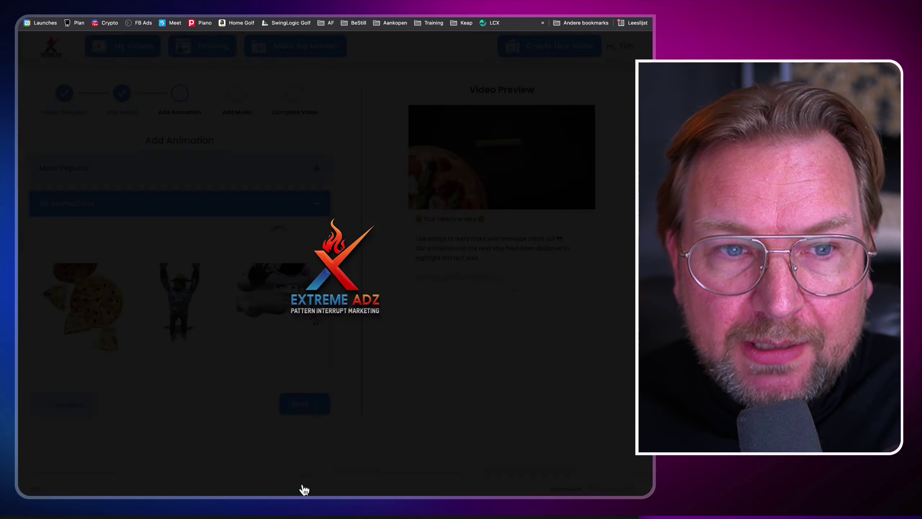
{"action": "left_click", "coordinate": [303, 404]}
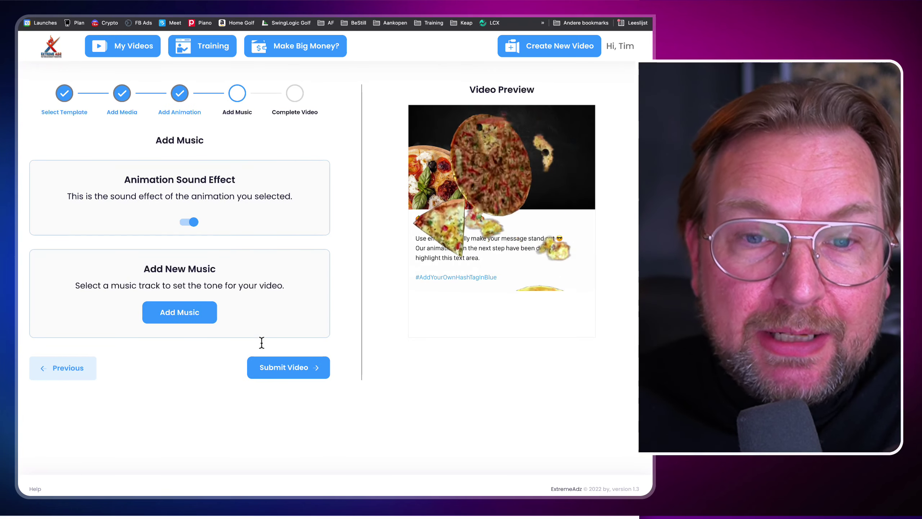
Step: Submit the pizza video for rendering, then choose Create New Video
{"action": "left_click", "coordinate": [297, 368]}
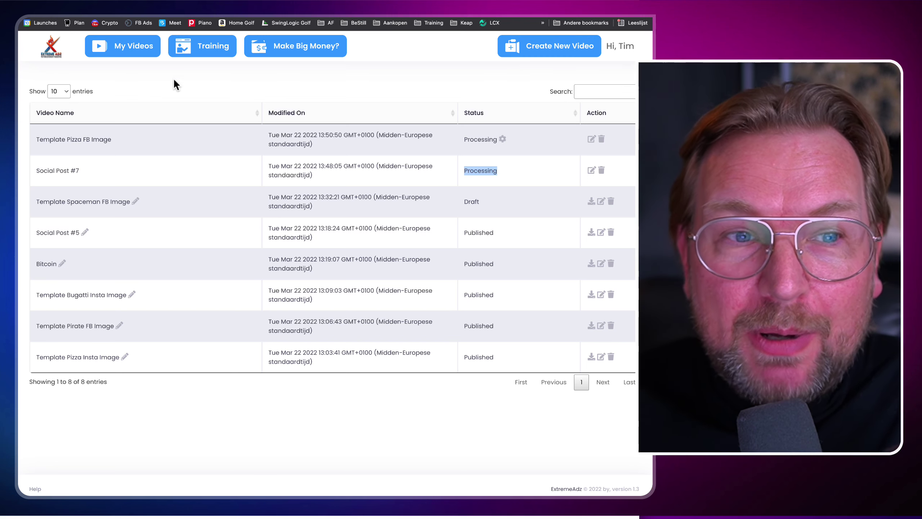
{"action": "left_click", "coordinate": [65, 55]}
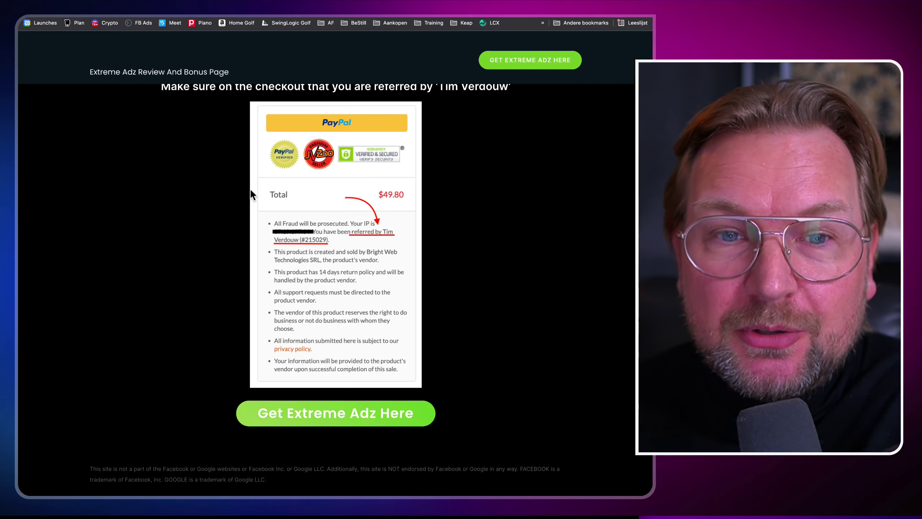
Step: Scroll to Funnel & Pricing and highlight the $49 front-end price
{"action": "scroll", "coordinate": [250, 188], "scroll_direction": "down", "scroll_amount": 20}
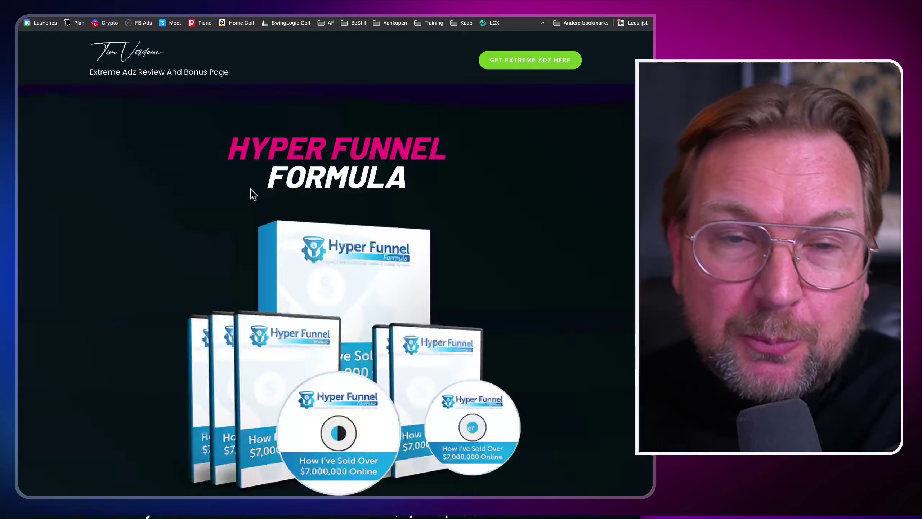
{"action": "scroll", "coordinate": [251, 189], "scroll_direction": "up", "scroll_amount": 20}
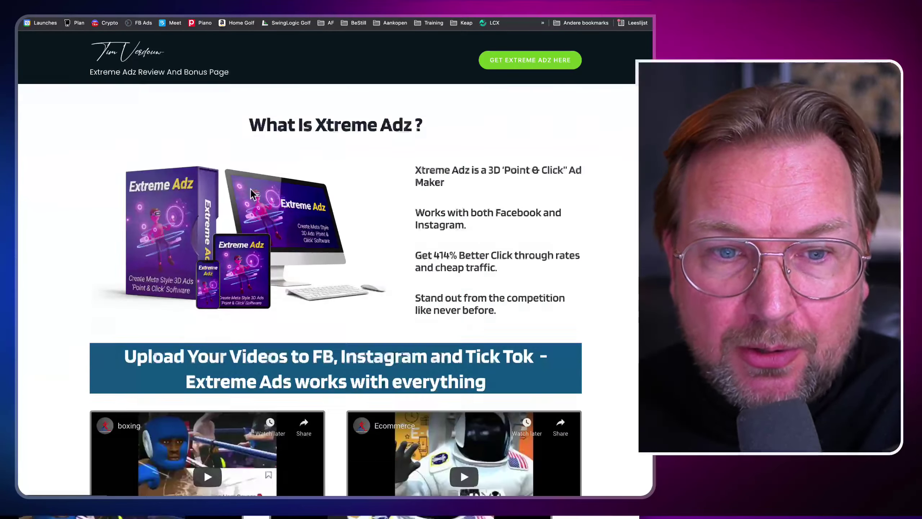
{"action": "scroll", "coordinate": [250, 187], "scroll_direction": "down", "scroll_amount": 12}
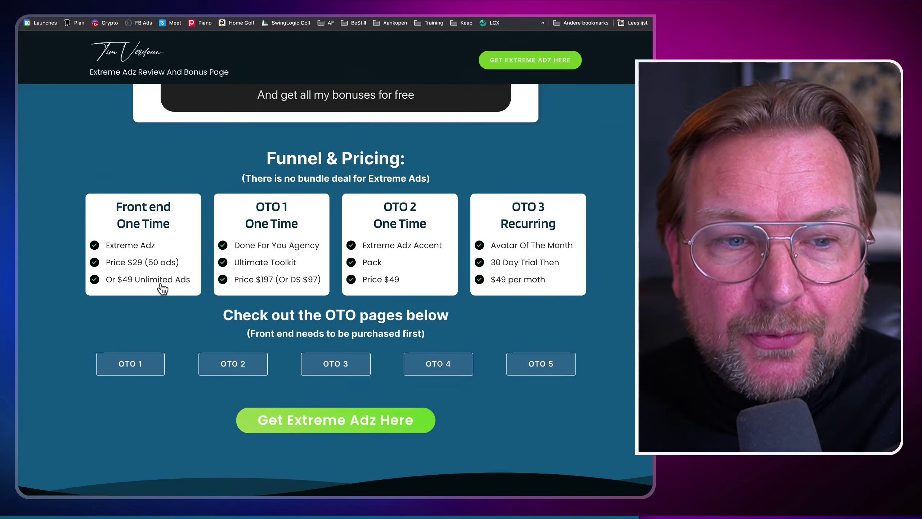
{"action": "scroll", "coordinate": [163, 287], "scroll_direction": "up", "scroll_amount": 5}
{"action": "scroll", "coordinate": [321, 325], "scroll_direction": "down", "scroll_amount": 2}
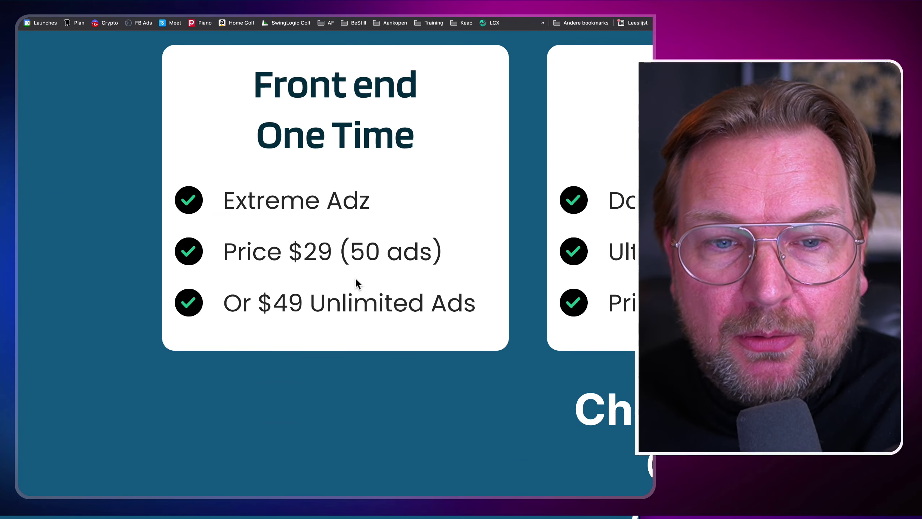
{"action": "scroll", "coordinate": [331, 270], "scroll_direction": "right", "scroll_amount": 2}
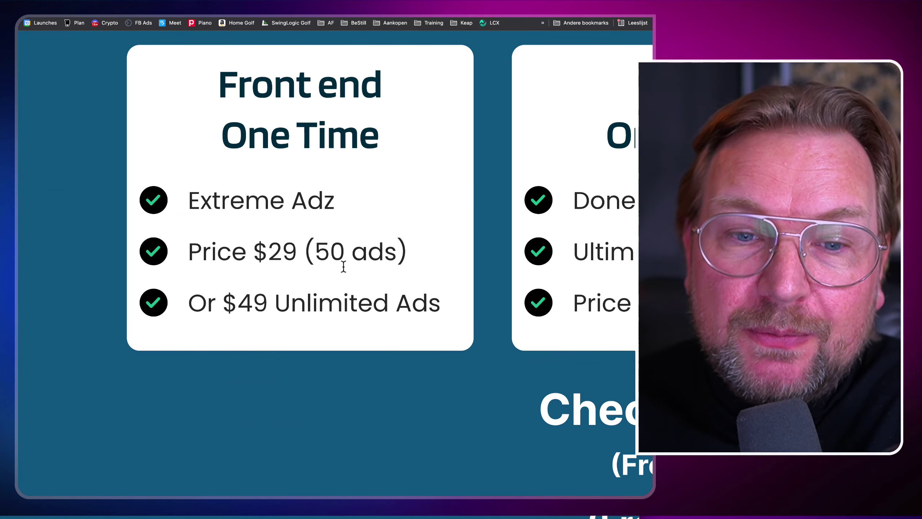
{"action": "scroll", "coordinate": [322, 251], "scroll_direction": "right", "scroll_amount": 2}
{"action": "scroll", "coordinate": [322, 251], "scroll_direction": "up", "scroll_amount": 1}
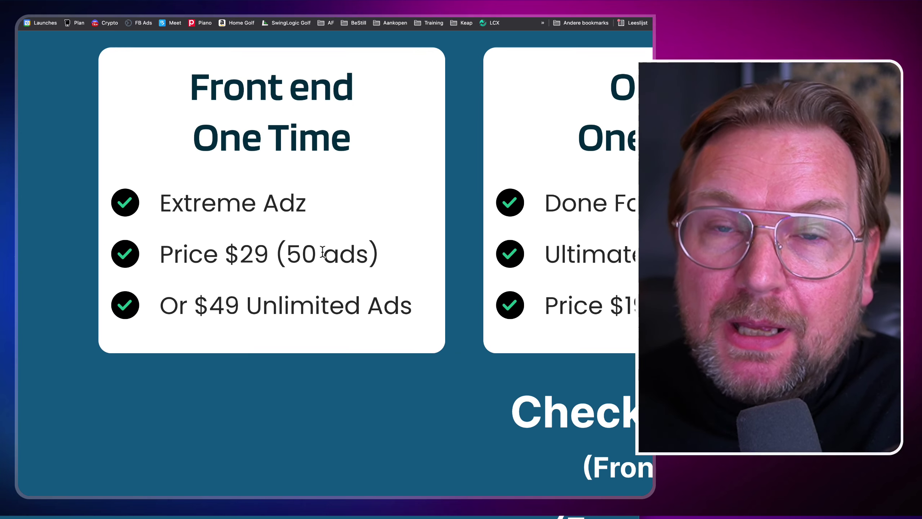
{"action": "left_click_drag", "start_coordinate": [210, 316], "coordinate": [238, 319]}
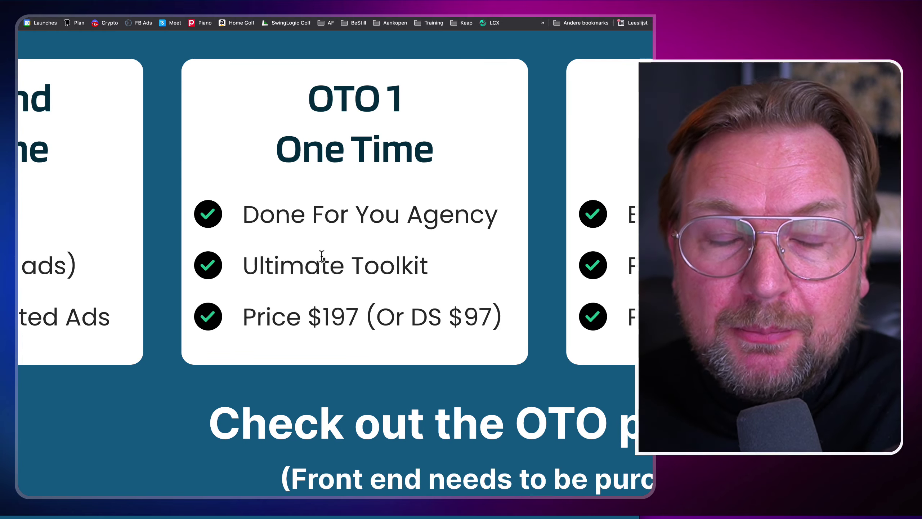
{"action": "scroll", "coordinate": [321, 255], "scroll_direction": "down", "scroll_amount": 5}
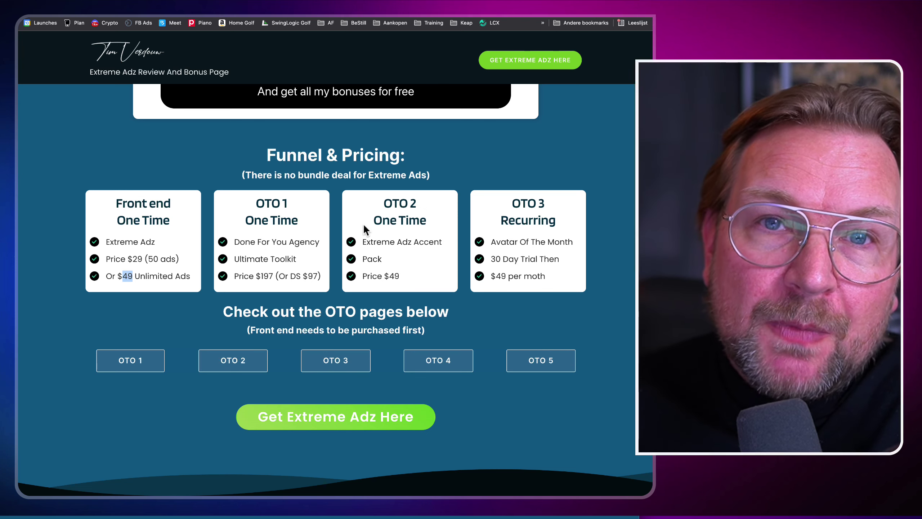
Step: Scroll past the pricing and banner to the 'Get 24 High Conversion Tools!' bonus list
{"action": "scroll", "coordinate": [337, 161], "scroll_direction": "up", "scroll_amount": 3}
{"action": "scroll", "coordinate": [362, 225], "scroll_direction": "down", "scroll_amount": 6}
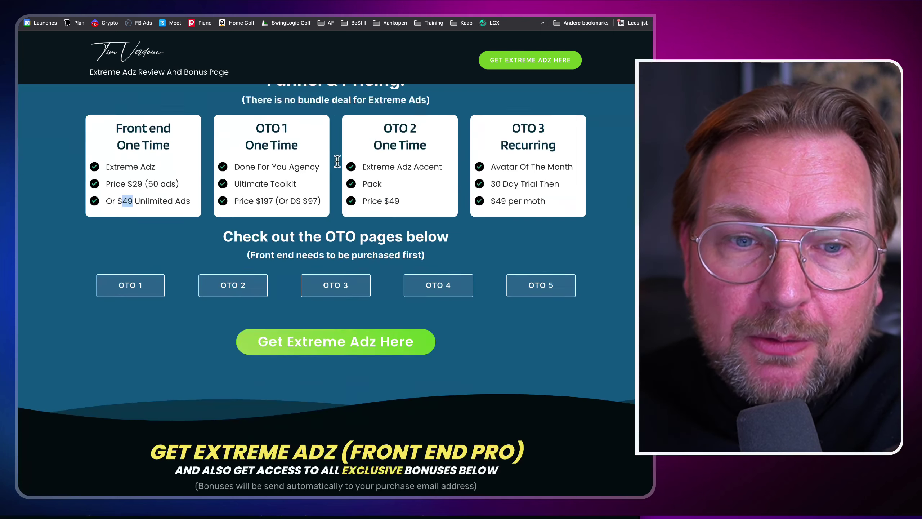
{"action": "scroll", "coordinate": [389, 291], "scroll_direction": "down", "scroll_amount": 10}
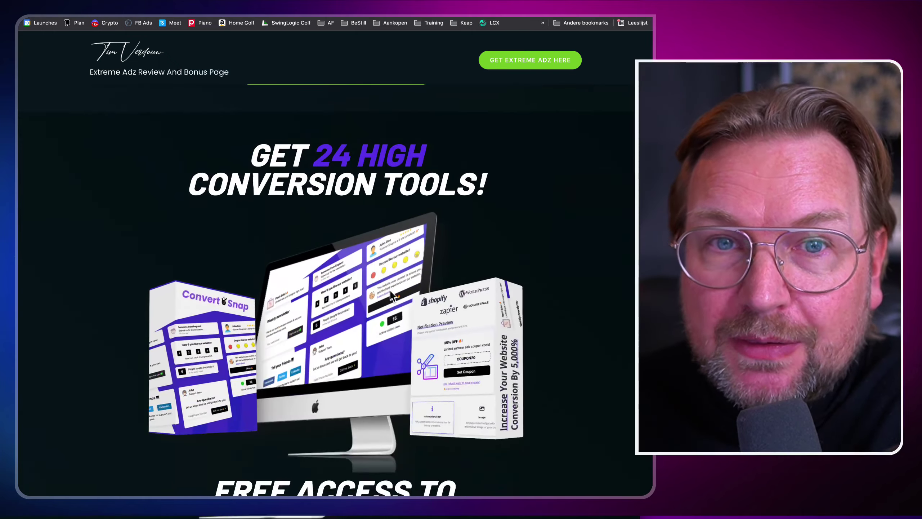